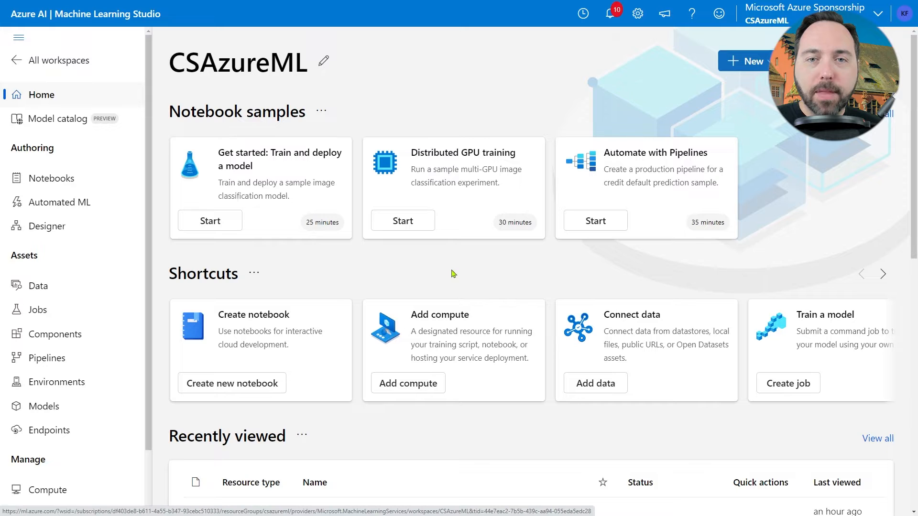
- Open the Chicago Parking Tickets Fixed Model pipeline job and examine its graph from the dataset down to Evaluate Model
left_click(93, 358)
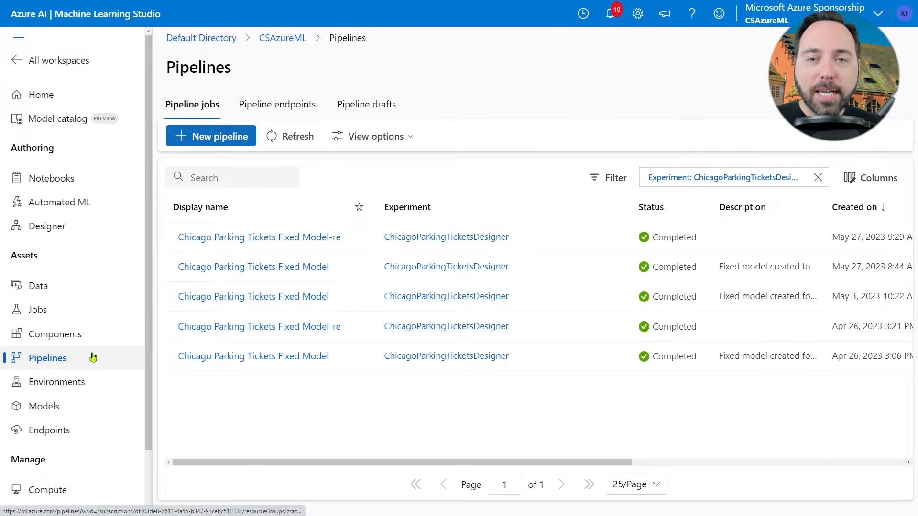
left_click(231, 276)
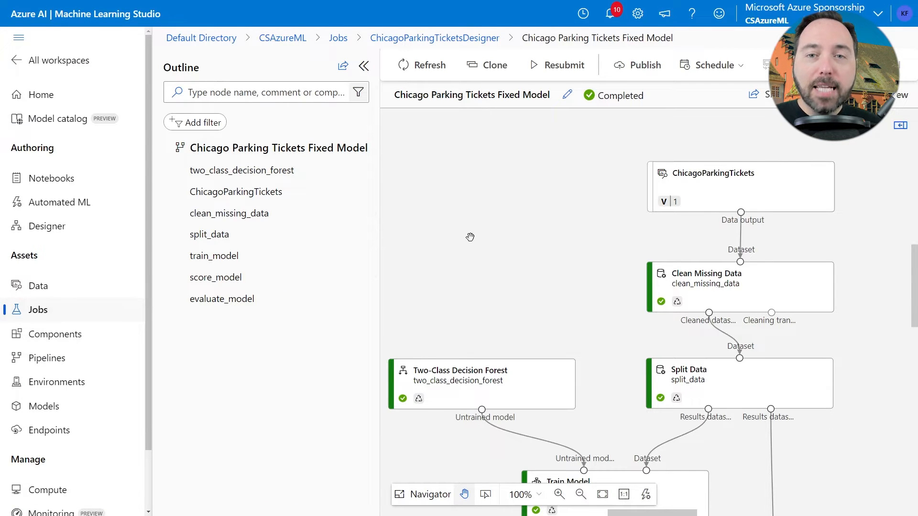
scroll(470, 237, "down", 2)
scroll(470, 237, "down", 3)
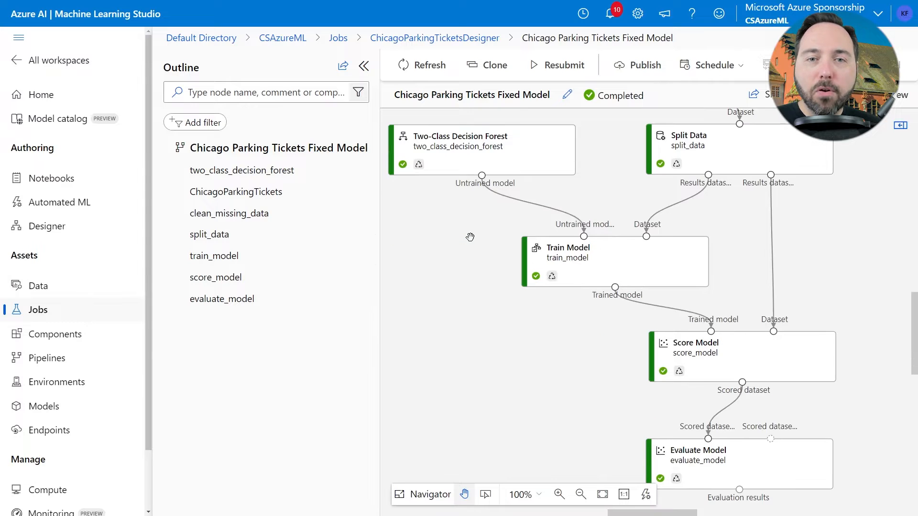
scroll(470, 237, "down", 1)
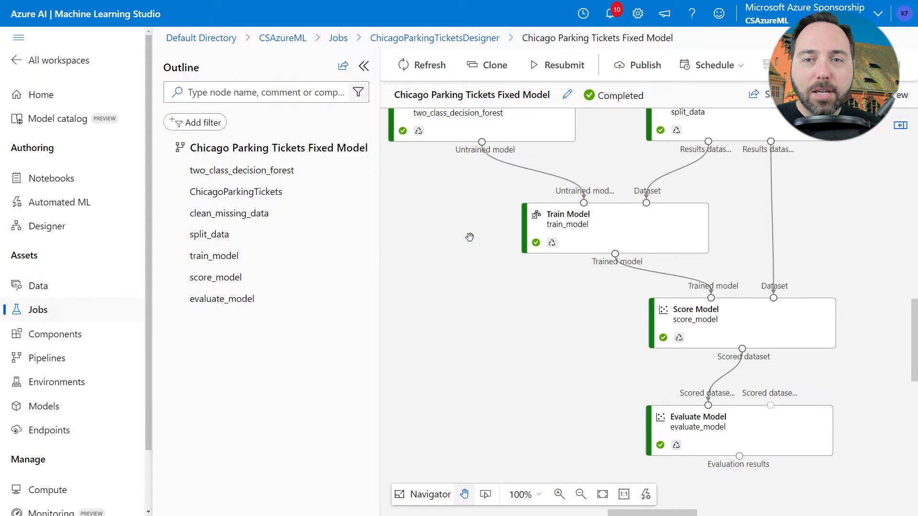
- Examine the recommended CPU virtual machine sizes for a new compute instance, without creating one
left_click(68, 496)
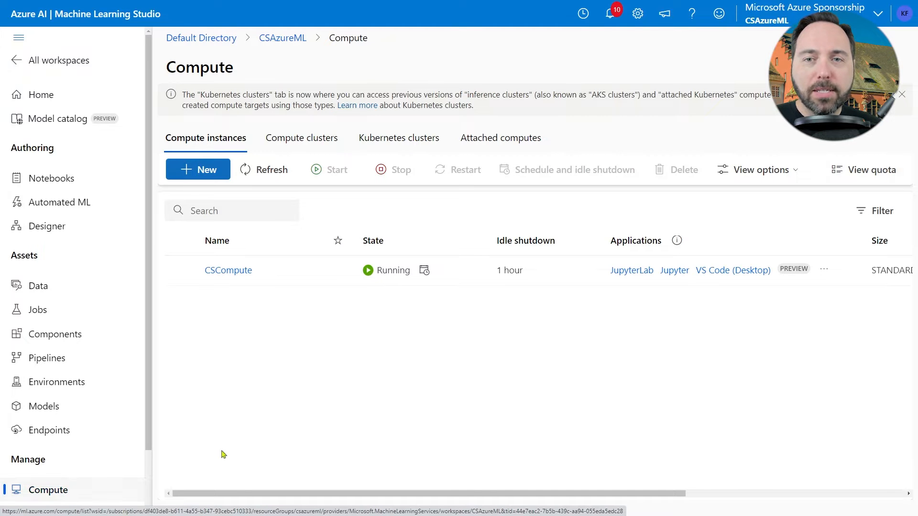
left_click(212, 179)
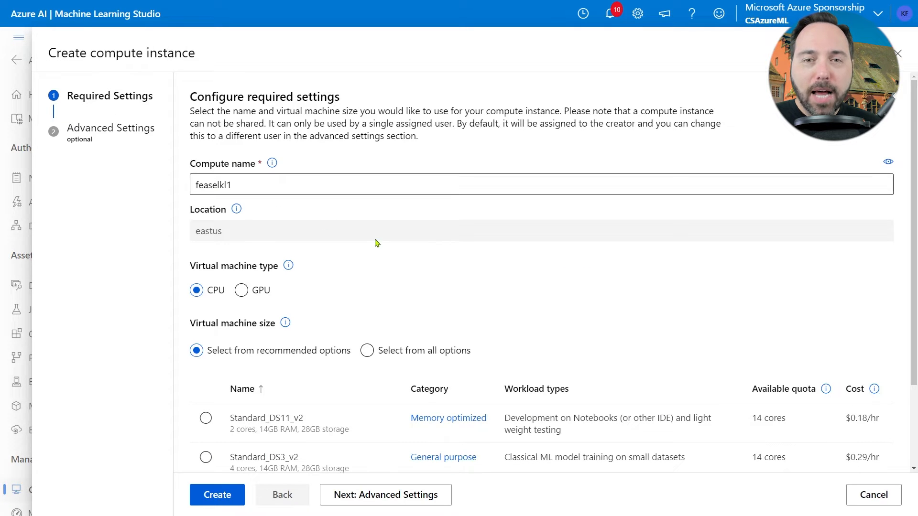
scroll(385, 245, "down", 2)
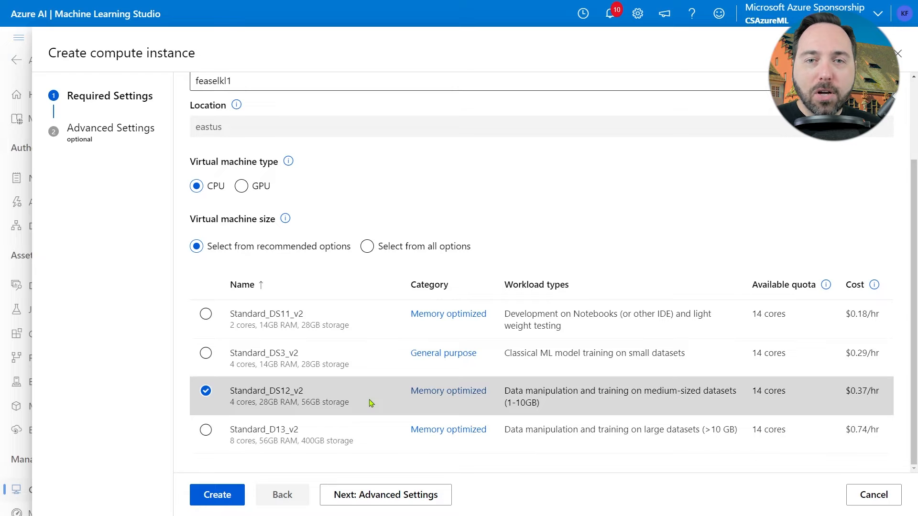
left_click(856, 495)
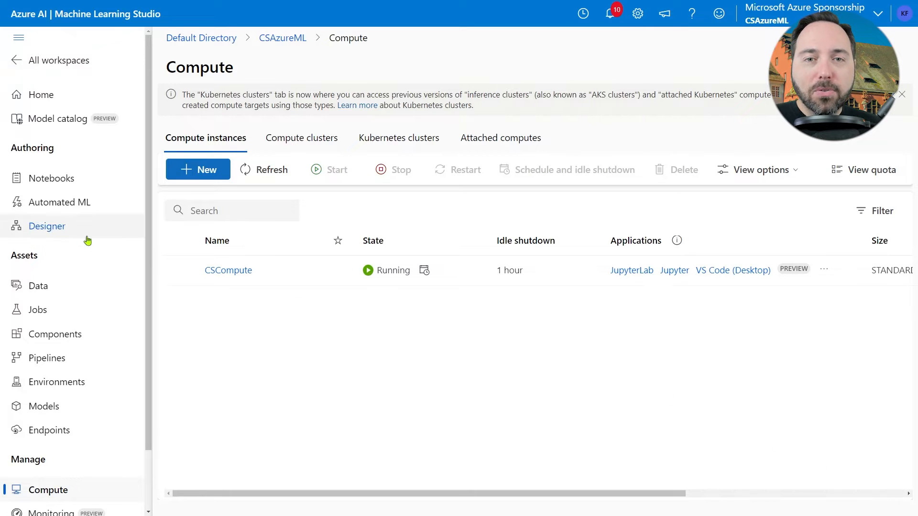
- Create a new Designer pipeline using classic prebuilt components and look over its default compute and datastore settings
left_click(66, 233)
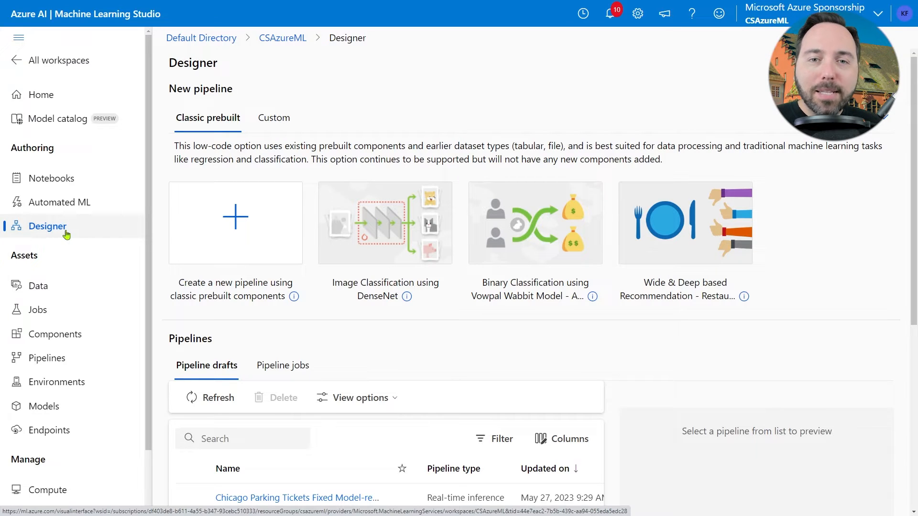
left_click(200, 225)
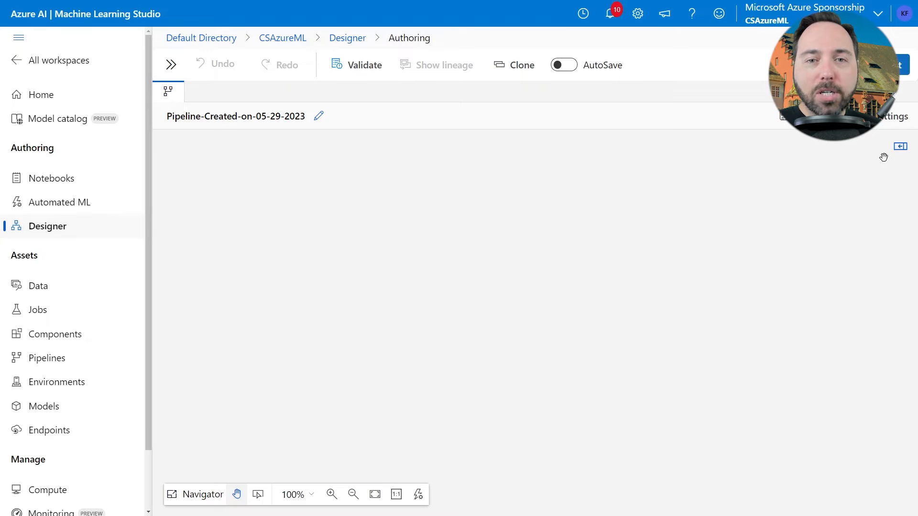
left_click(901, 148)
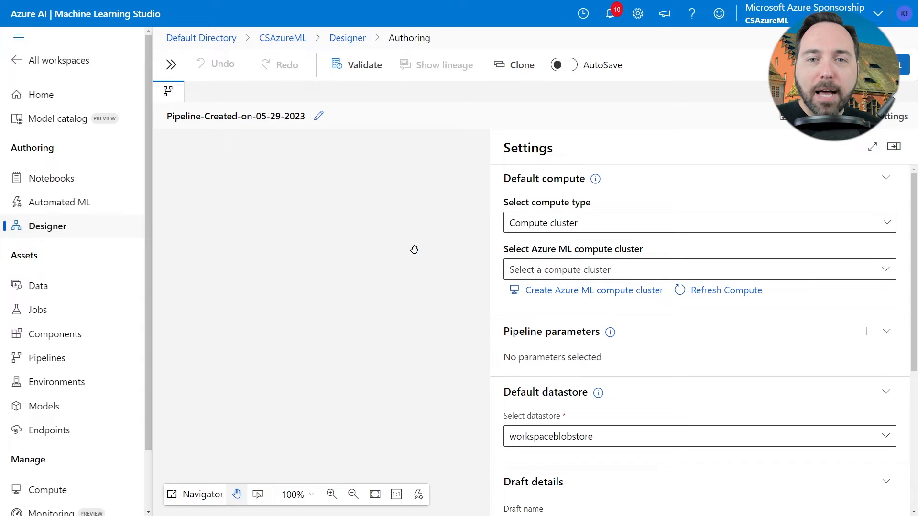
left_click(894, 146)
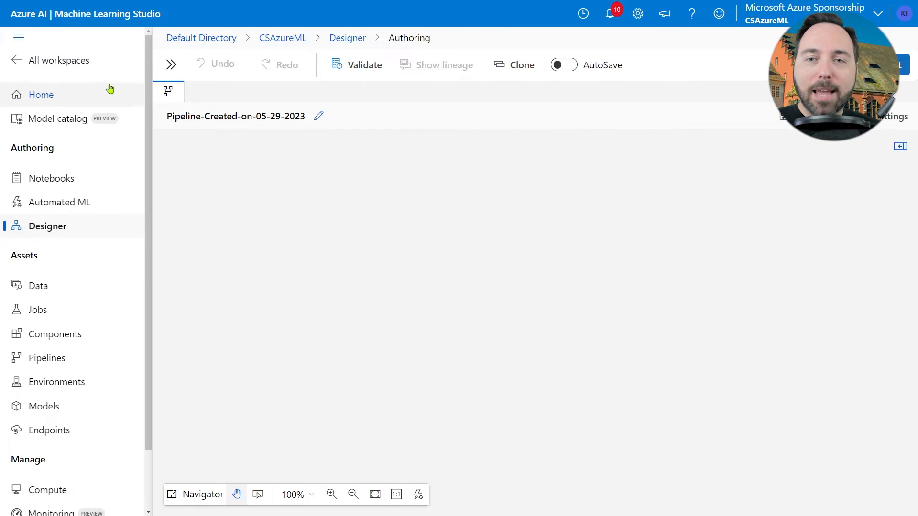
- Place the ChicagoParkingTickets dataset from the asset library on the empty pipeline canvas
left_click(170, 65)
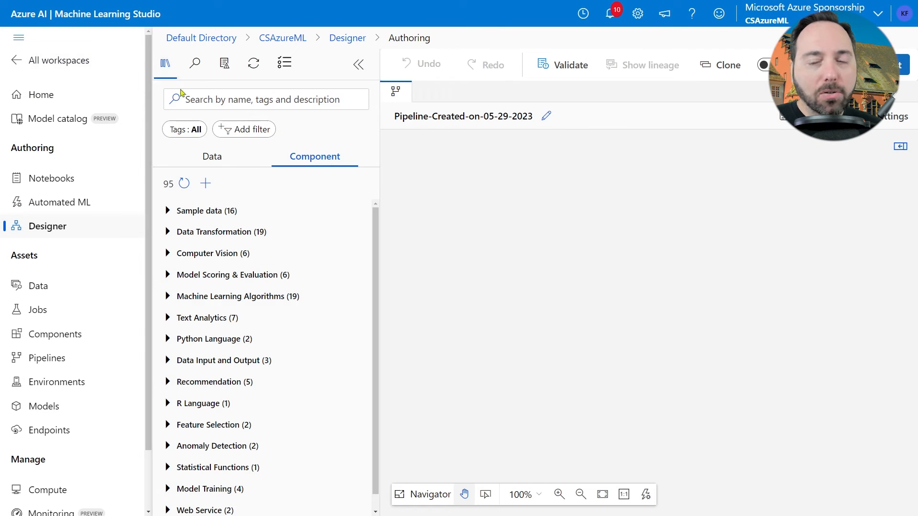
left_click(204, 162)
left_click(227, 102)
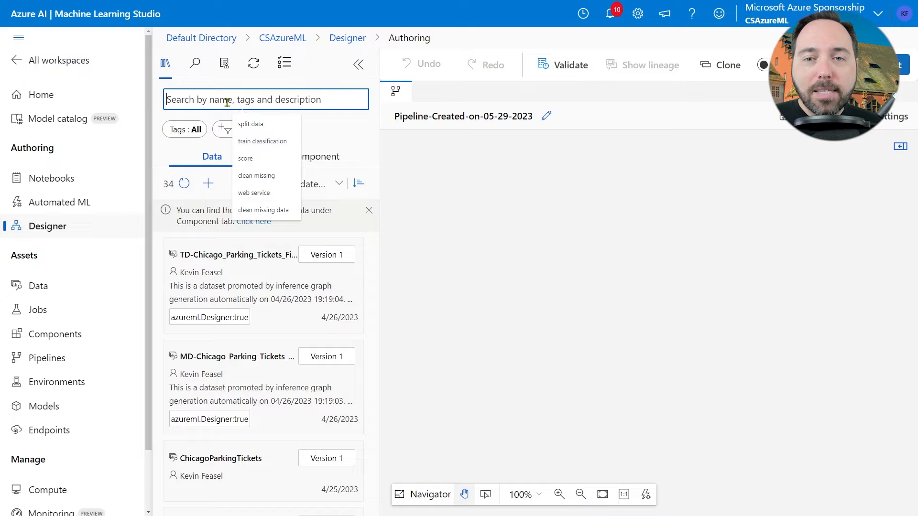
left_click_drag(183, 461, 597, 226)
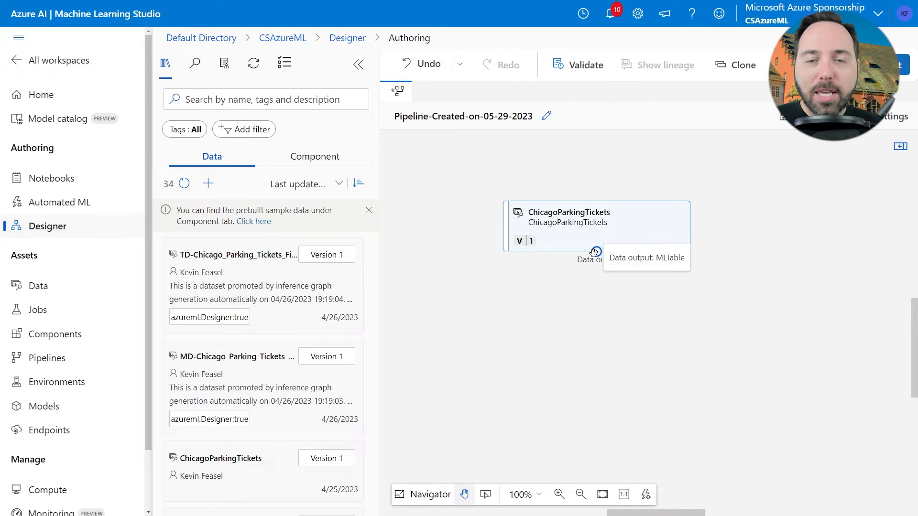
- Find the Clean Missing Data component, place it below the ChicagoParkingTickets dataset, and connect the dataset's output to its input
left_click(302, 161)
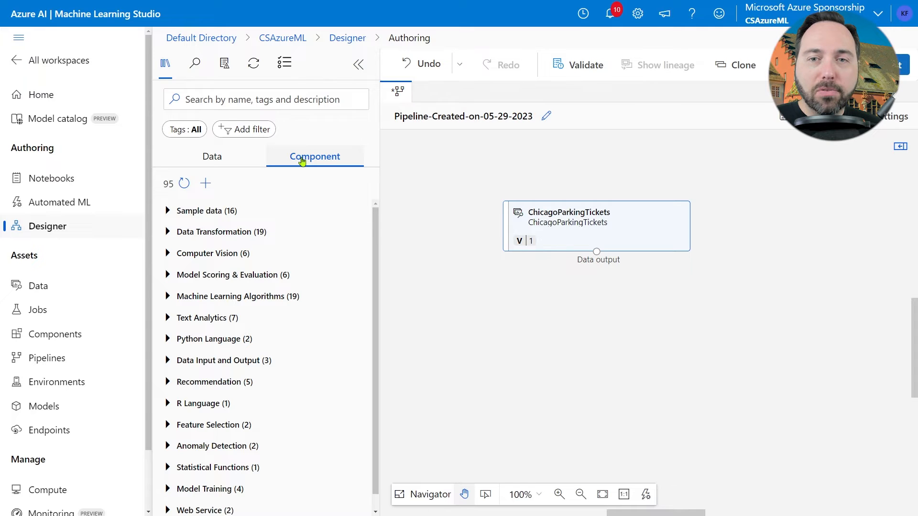
left_click(325, 102)
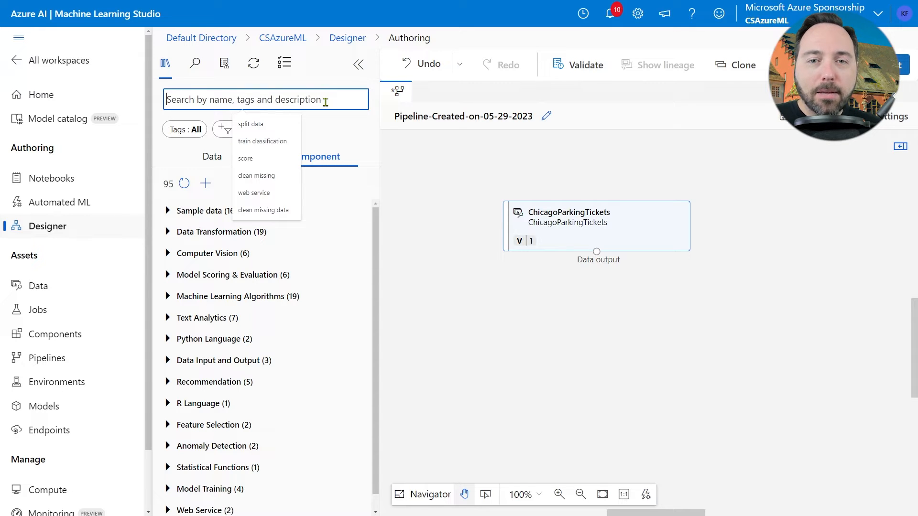
type("clean missing data")
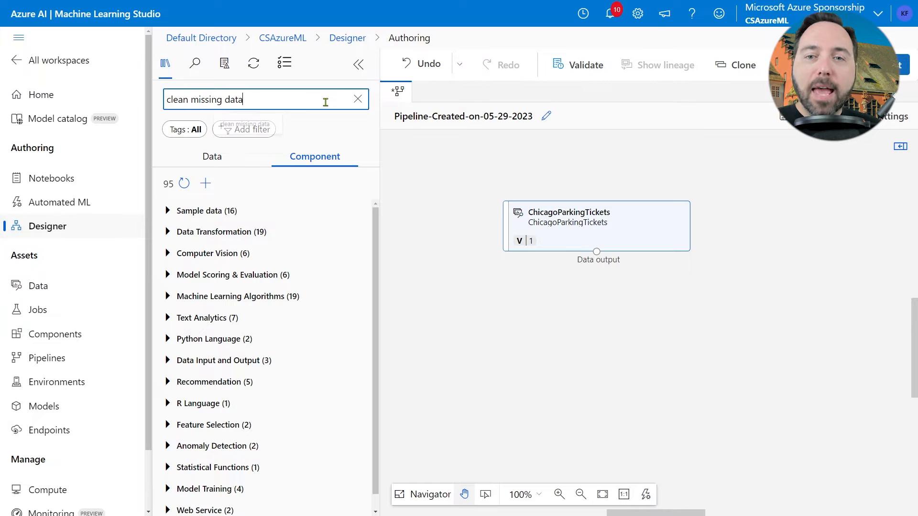
key("Return")
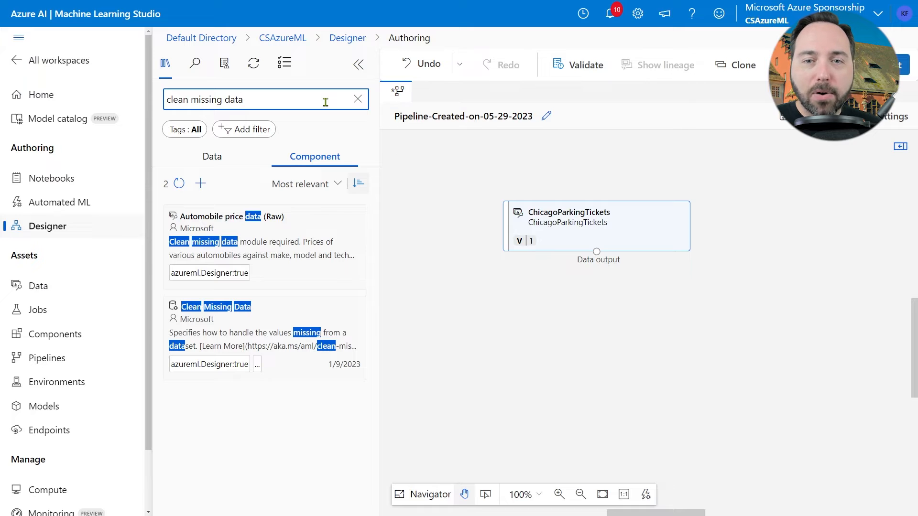
left_click_drag(276, 314, 600, 319)
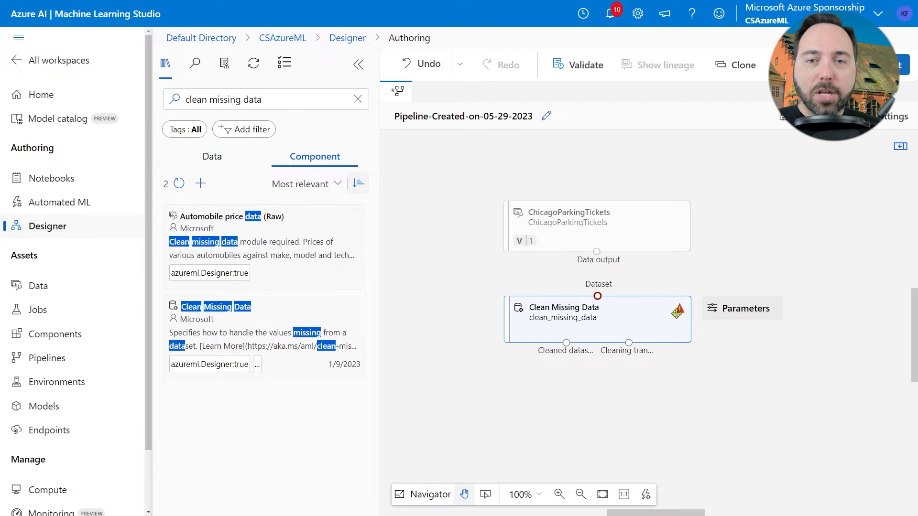
mouse_move(679, 311)
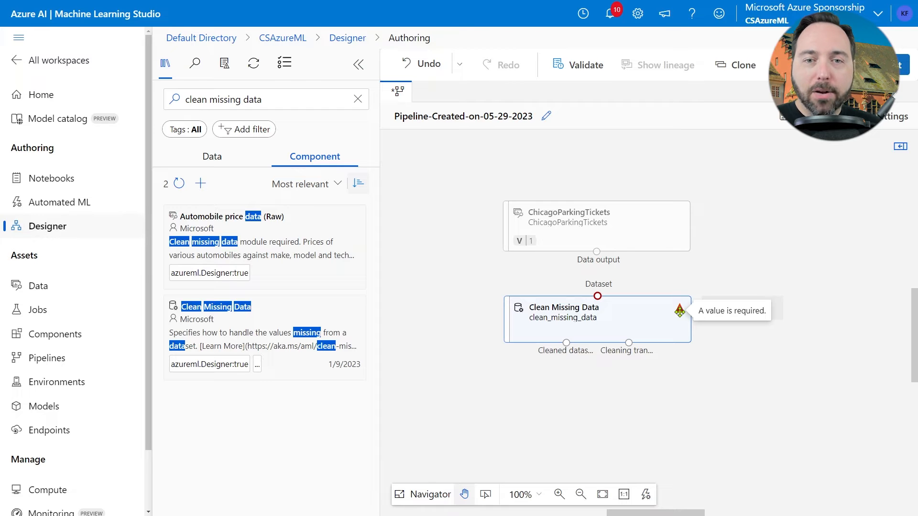
left_click_drag(596, 252, 597, 295)
- Set the columns to be cleaned in Clean Missing Data to the column names Tract and Police_District
left_click(620, 317)
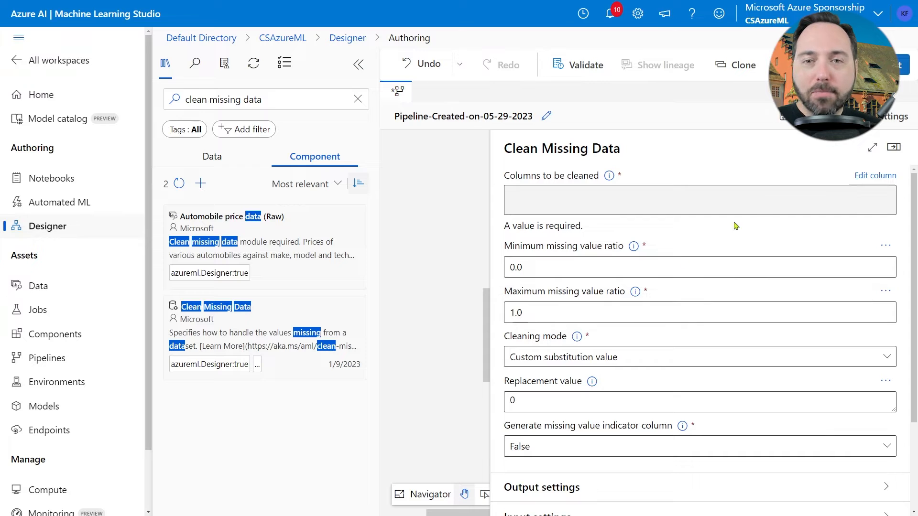
left_click(875, 176)
left_click(498, 231)
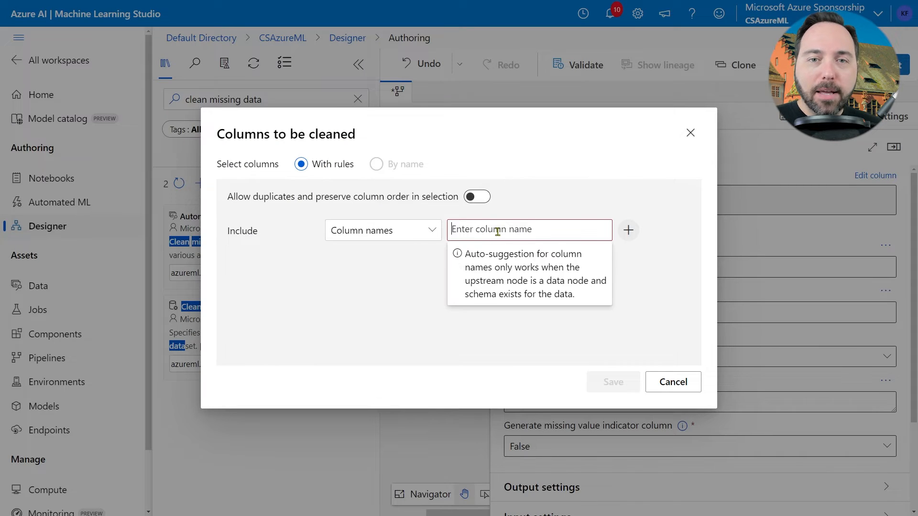
type("T")
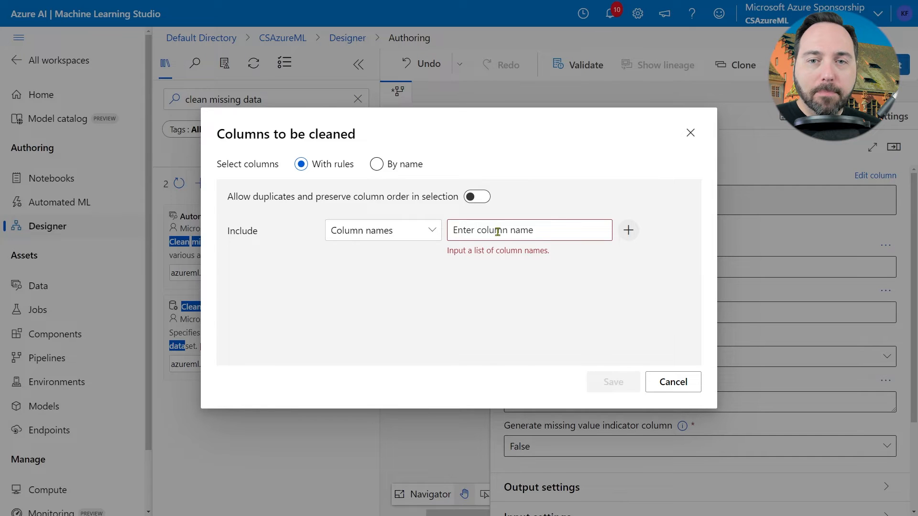
type("Tract")
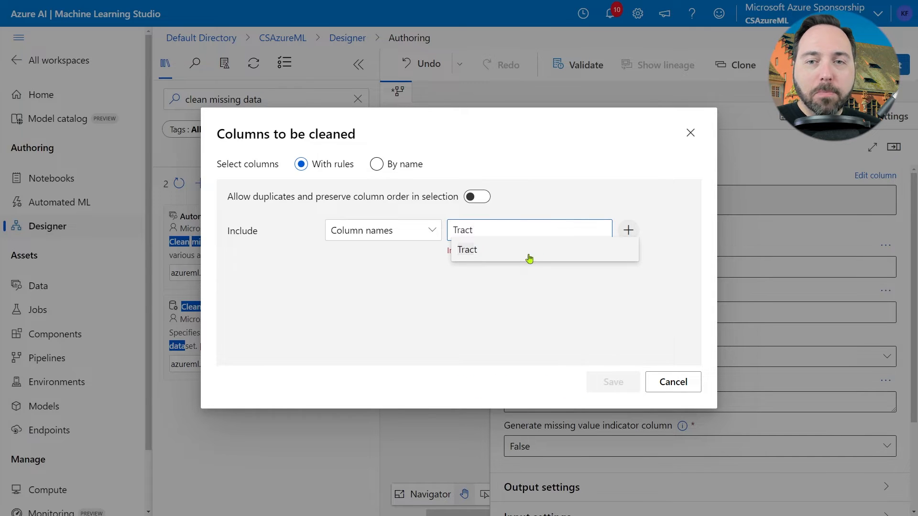
left_click(529, 251)
left_click(528, 231)
type("Po")
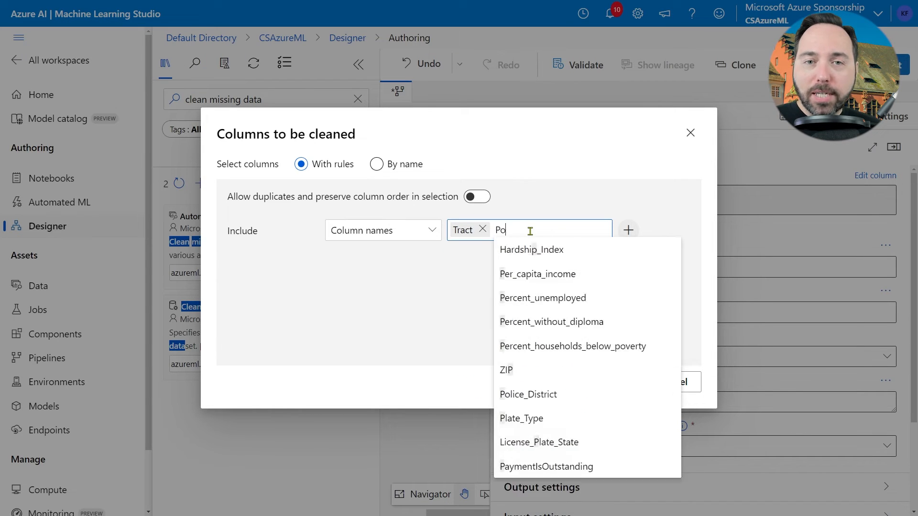
type("lice")
left_click(529, 248)
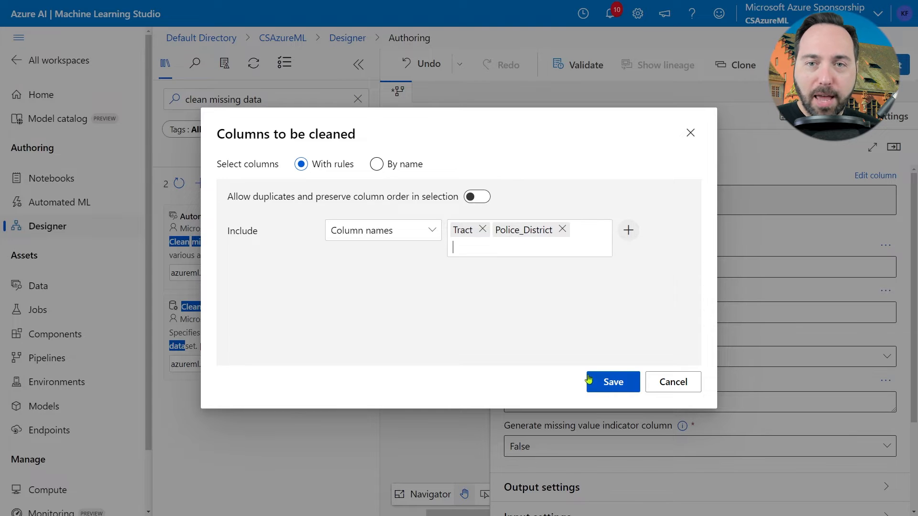
left_click(612, 382)
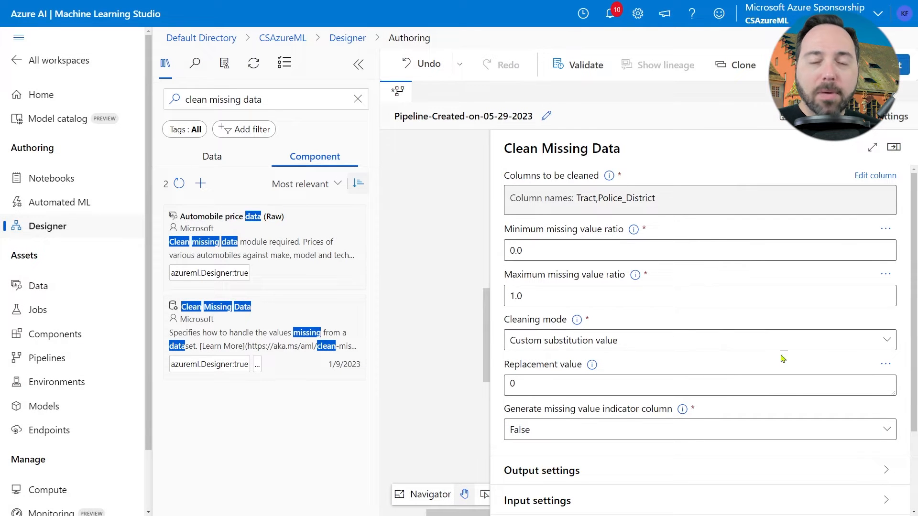
- Set the cleaning mode to Replace with mean and review the component's output, input and run settings
left_click(884, 343)
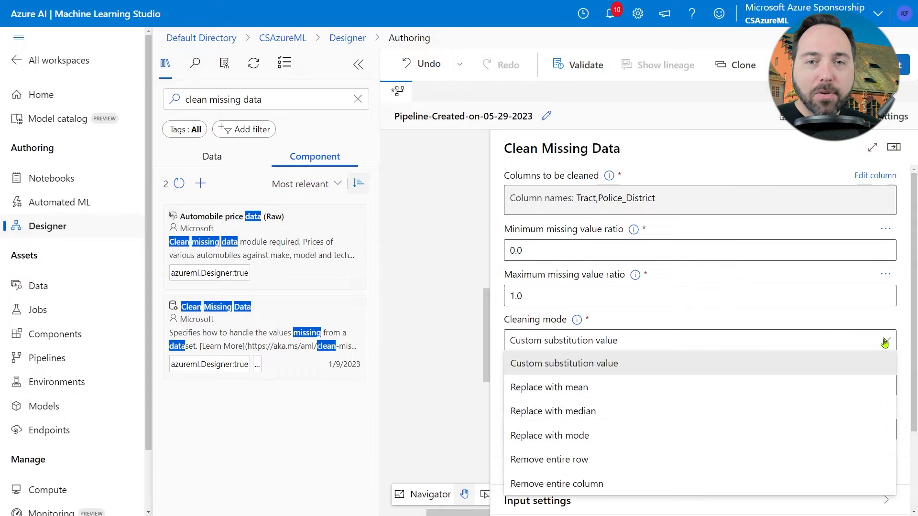
left_click(645, 389)
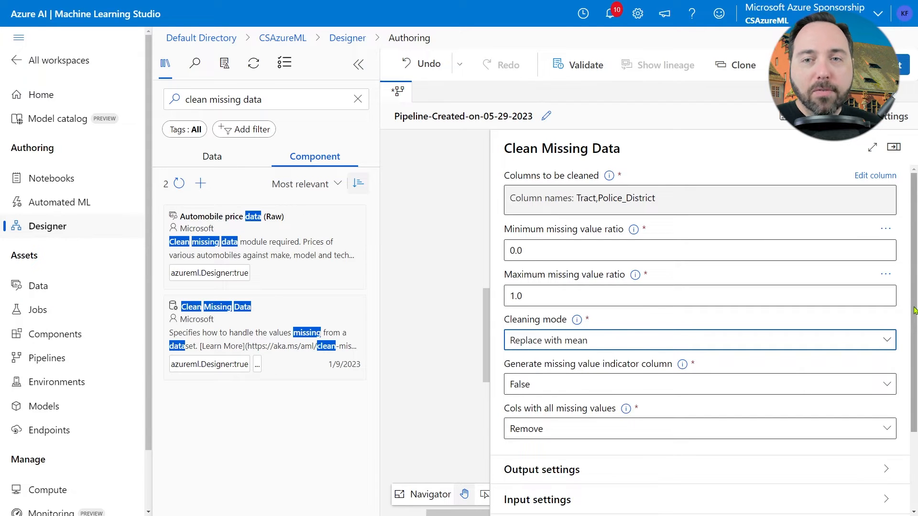
left_click_drag(913, 310, 894, 401)
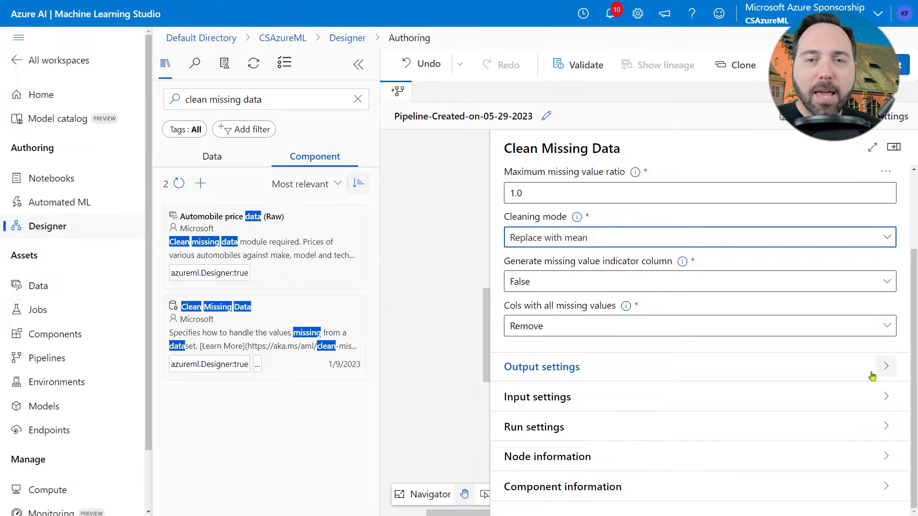
left_click(886, 366)
scroll(875, 373, "down", 2)
left_click(872, 396)
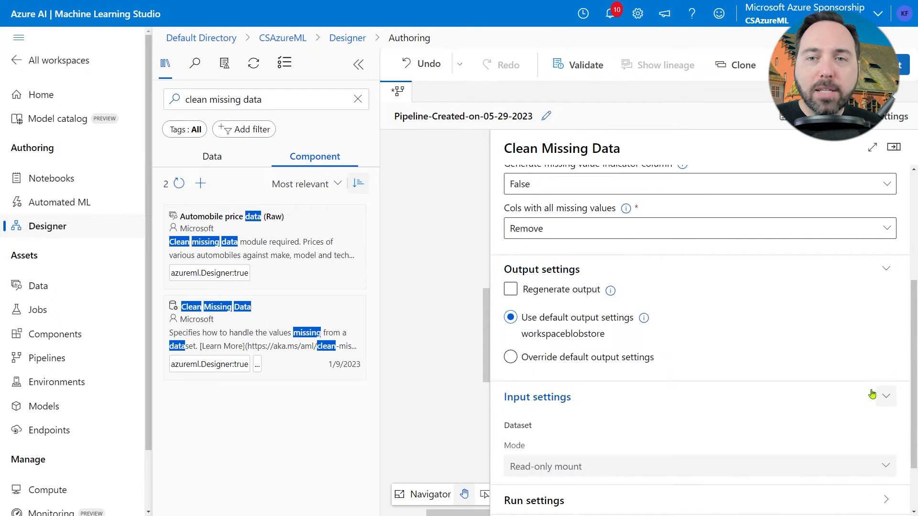
left_click(872, 423)
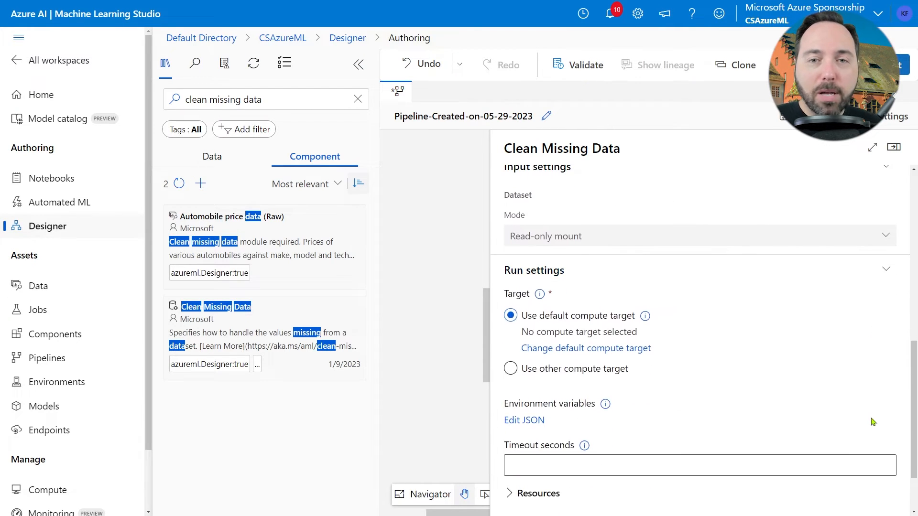
scroll(872, 354, "down", 2)
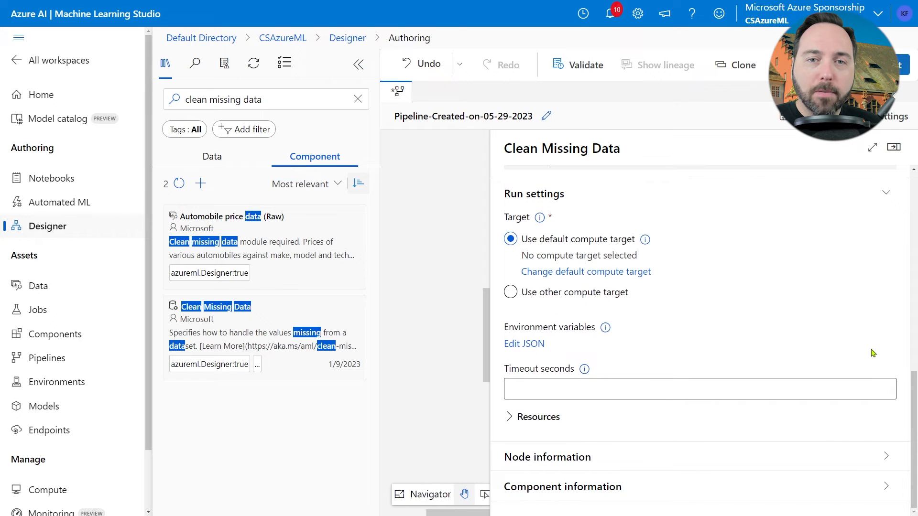
left_click(863, 456)
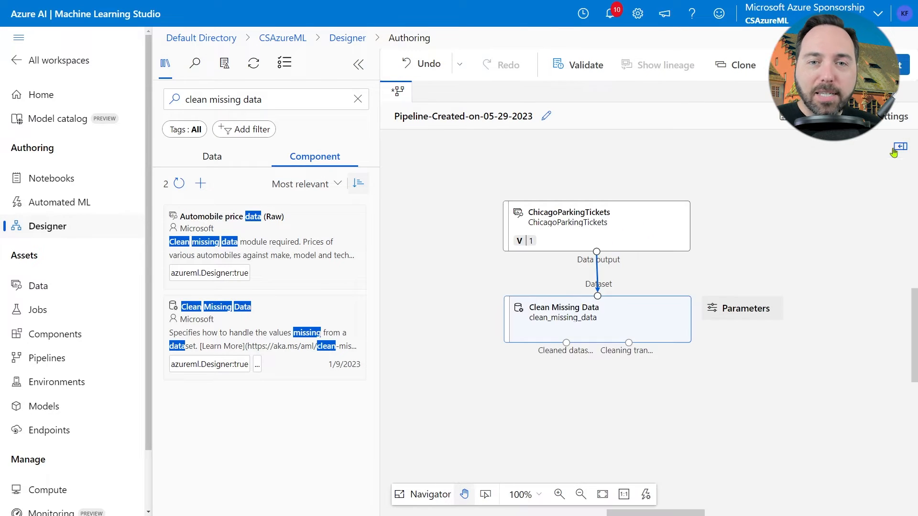
- Find the Split Data component, place it below Clean Missing Data, and connect the cleaned dataset output to its input
left_click(893, 146)
left_click(530, 418)
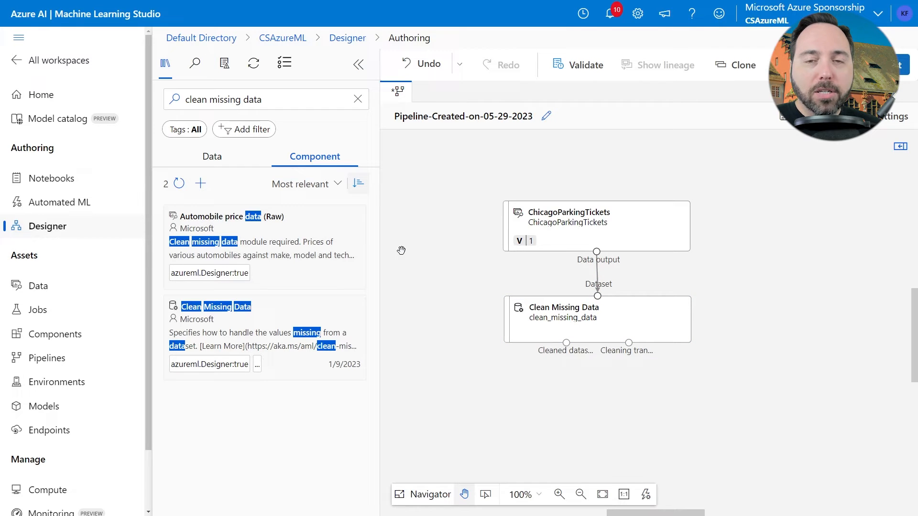
left_click(335, 103)
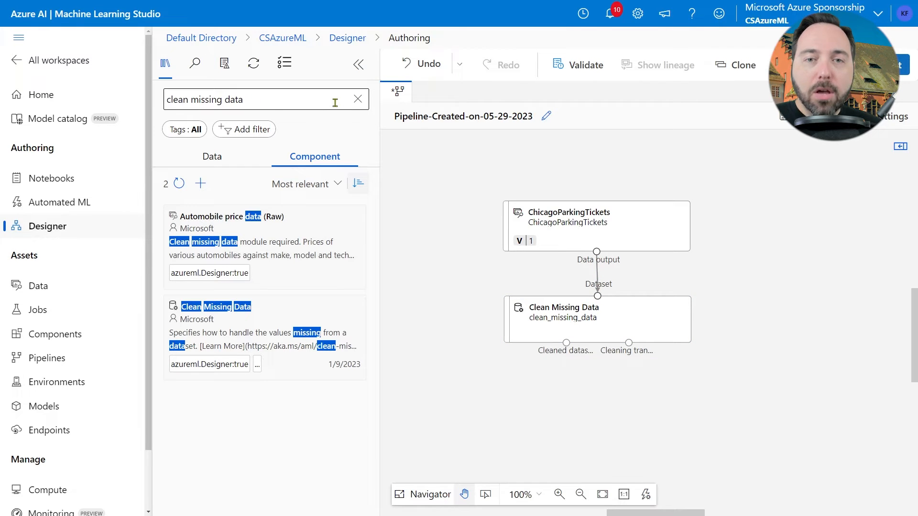
left_click(336, 102)
key("ctrl+a")
type("split data")
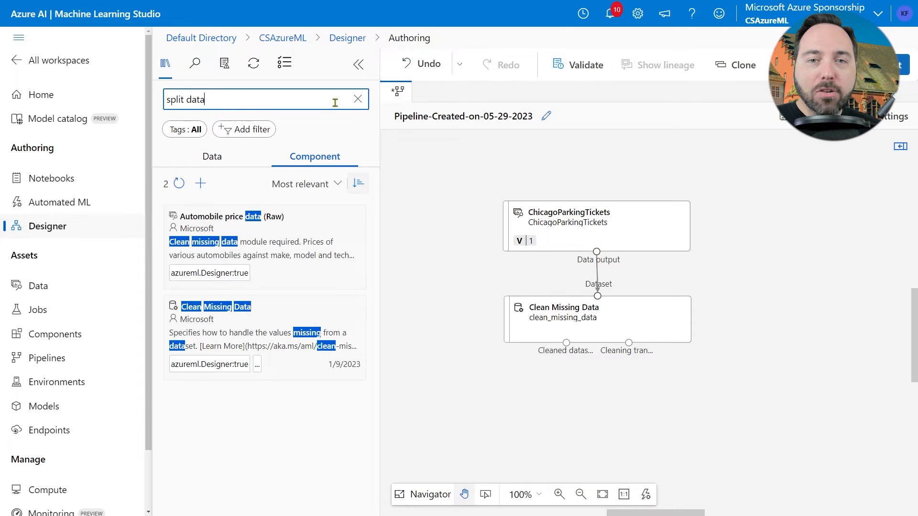
left_click_drag(239, 224, 600, 414)
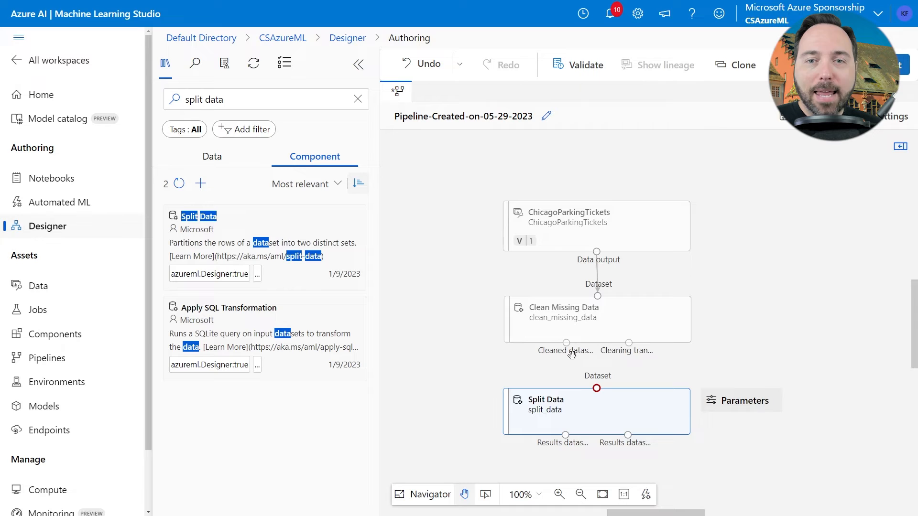
left_click_drag(627, 344, 597, 394)
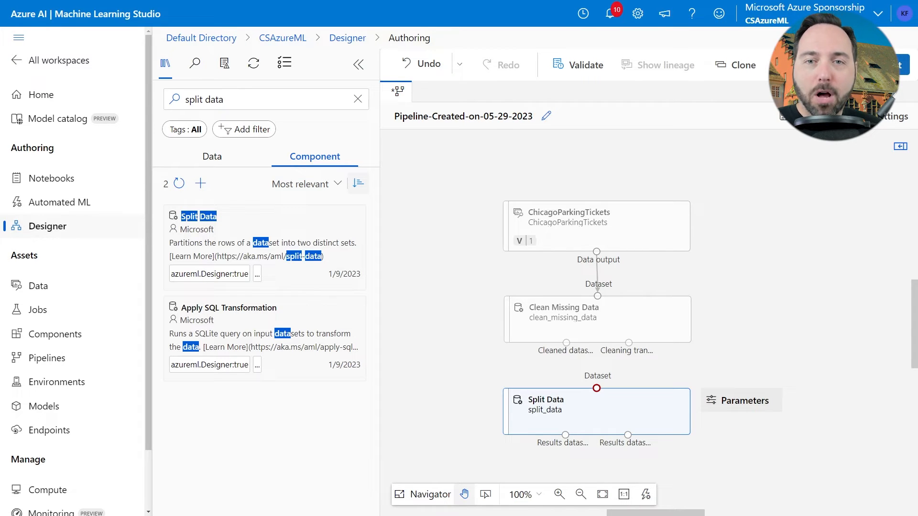
left_click_drag(564, 347, 593, 395)
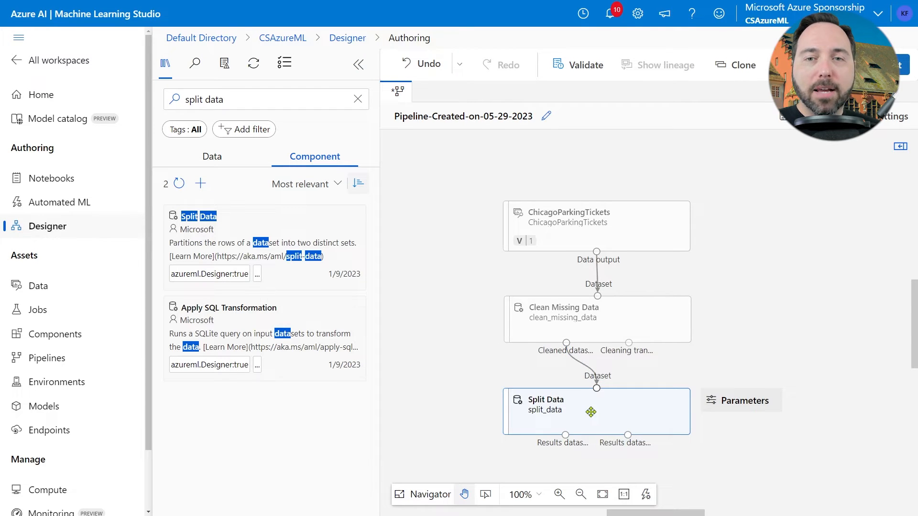
- Set the fraction of rows in Split Data's first output dataset to 0.7, using the Split Rows mode
left_click(591, 411)
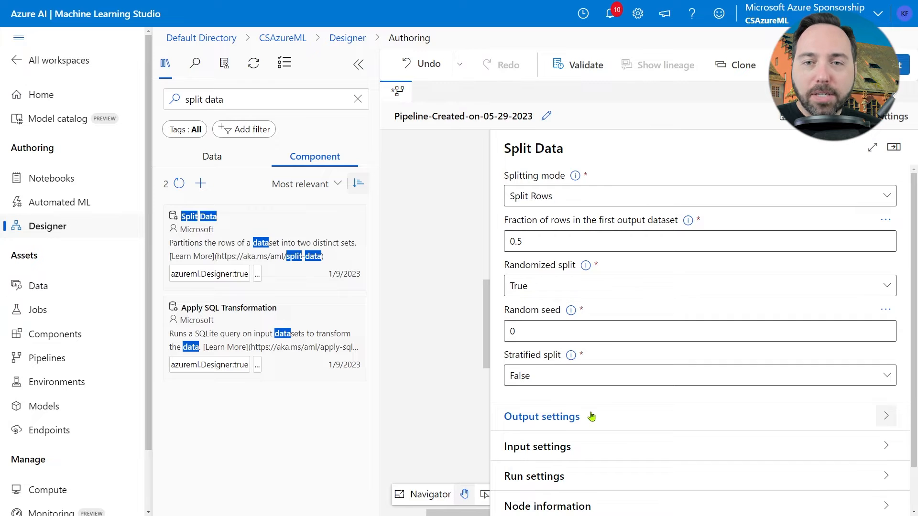
left_click(741, 202)
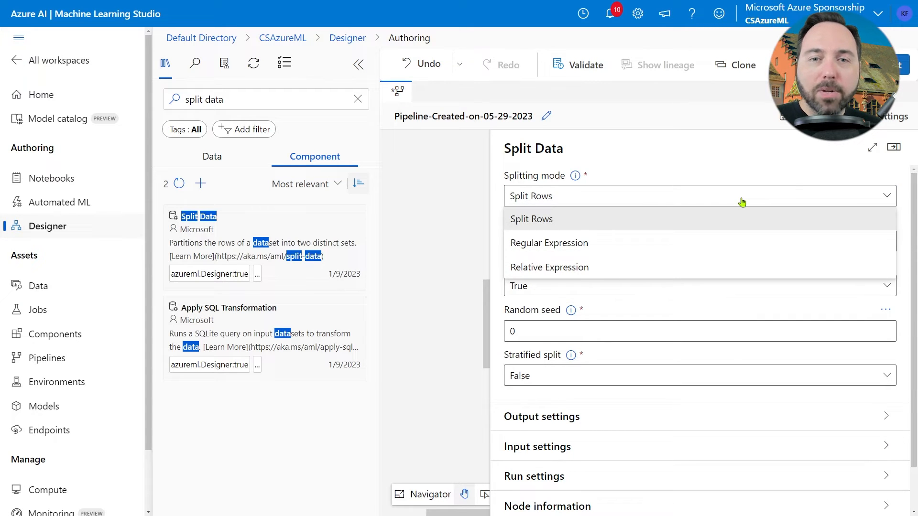
left_click(741, 202)
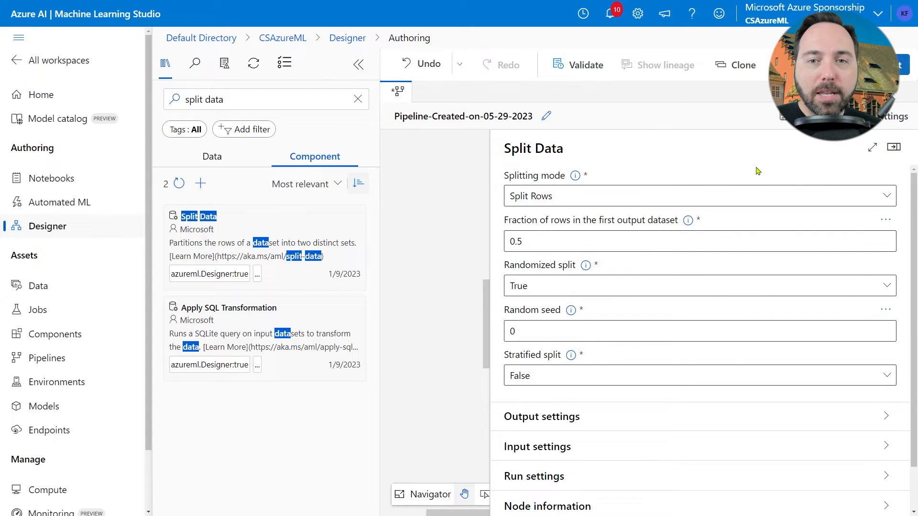
left_click(592, 246)
key("BackSpace")
type("7")
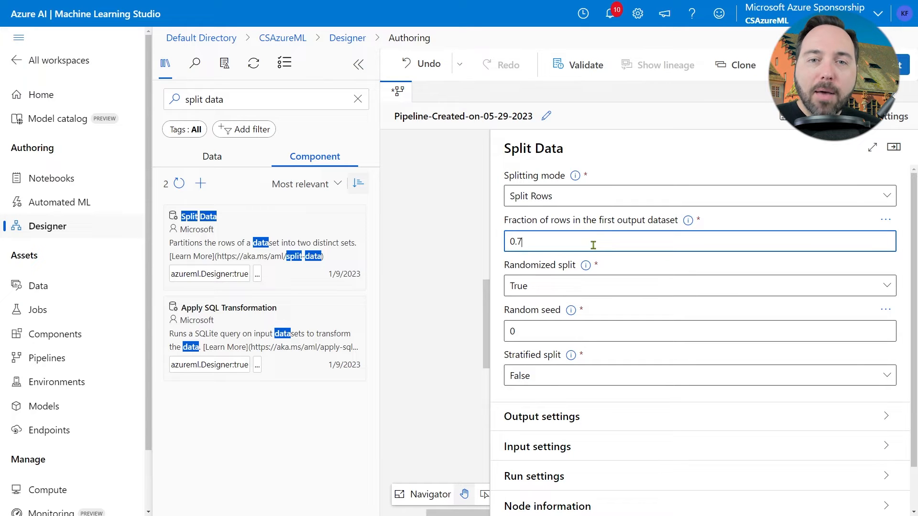
- Set the random seed of Split Data to 19008 and review the stratified split options
left_click(660, 296)
left_click(655, 308)
left_click(637, 329)
double_click(638, 329)
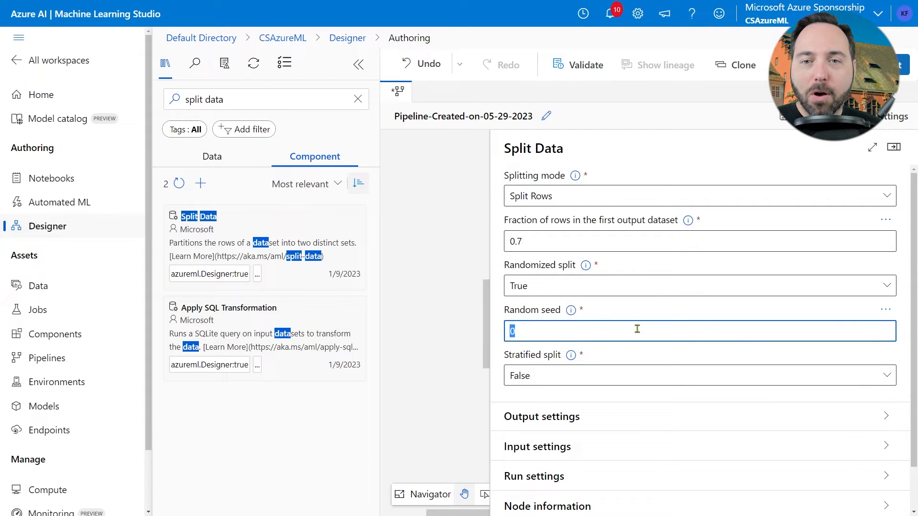
type("19008")
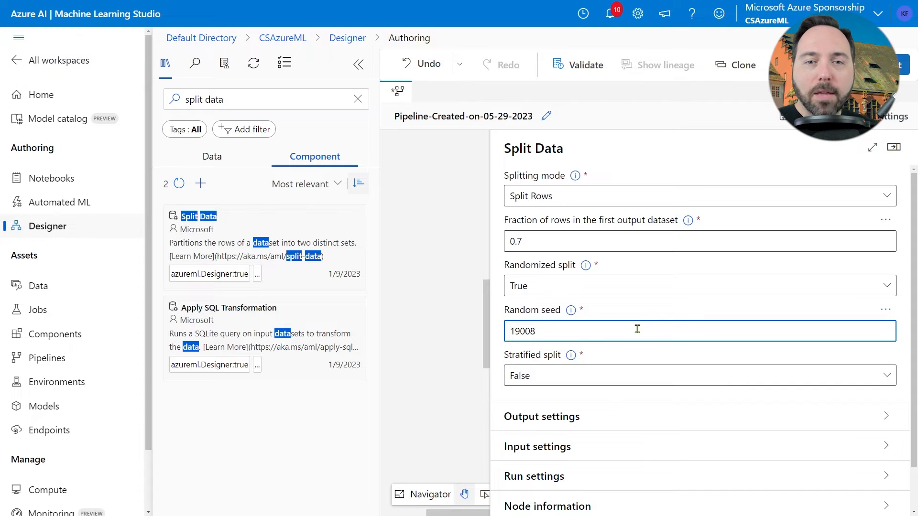
left_click(715, 382)
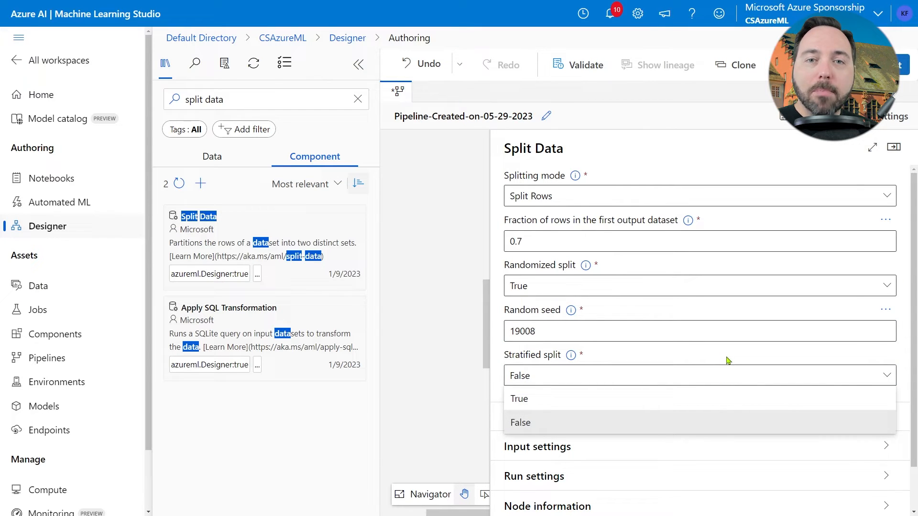
left_click(726, 360)
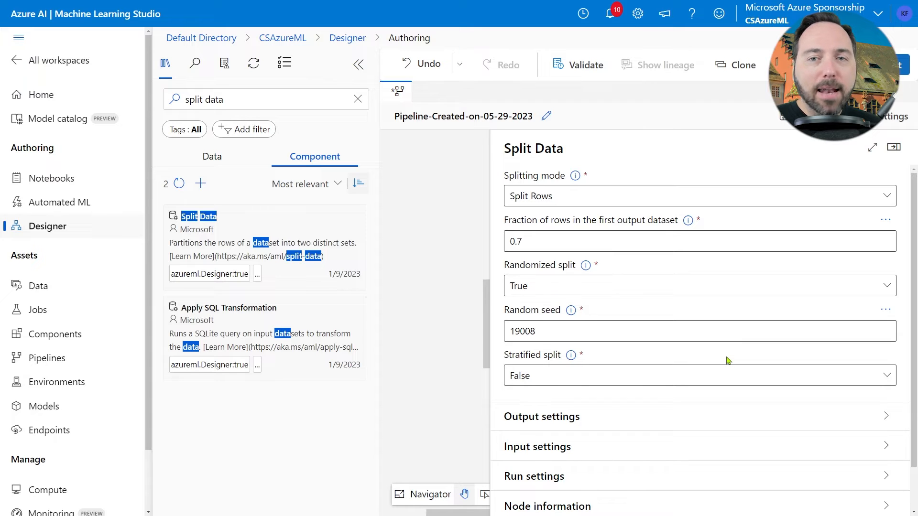
left_click(893, 147)
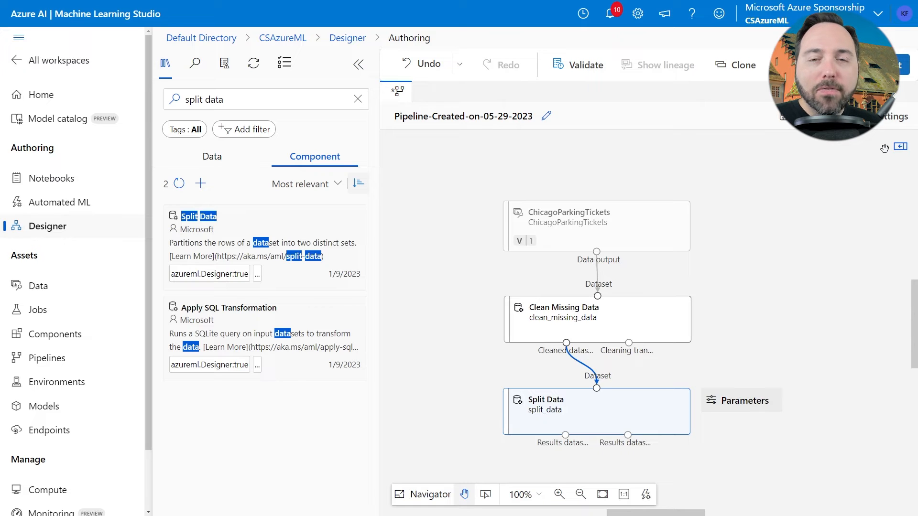
- Find Two-Class Decision Forest among the classification machine learning algorithms and place it on the canvas beside Split Data
left_click(357, 99)
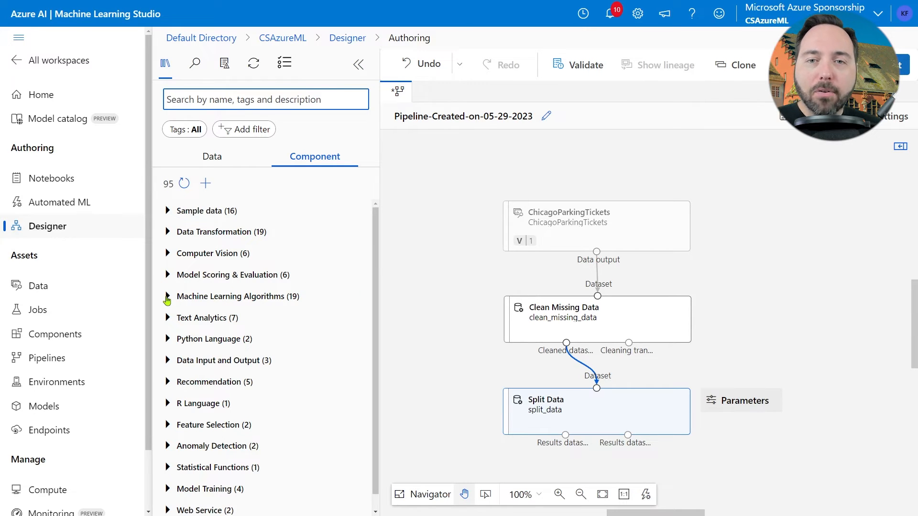
left_click(167, 297)
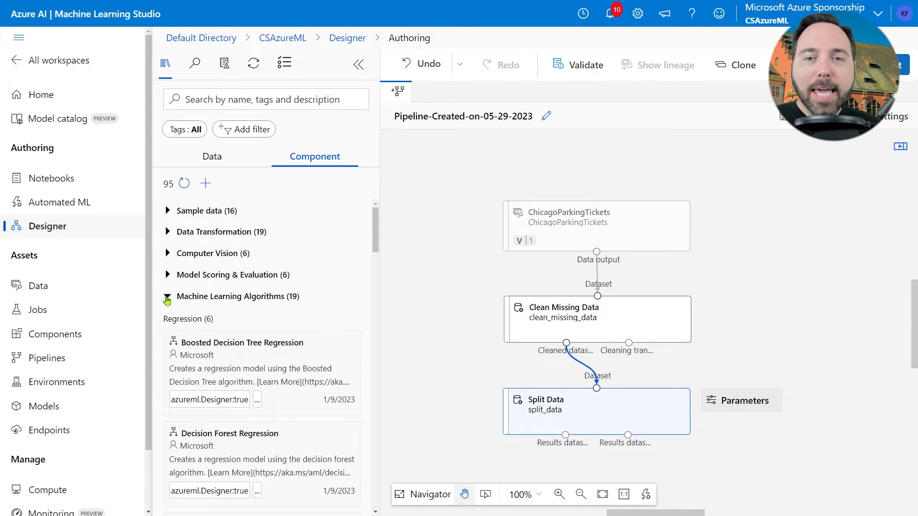
scroll(167, 300, "down", 8)
scroll(167, 299, "down", 5)
scroll(167, 300, "down", 2)
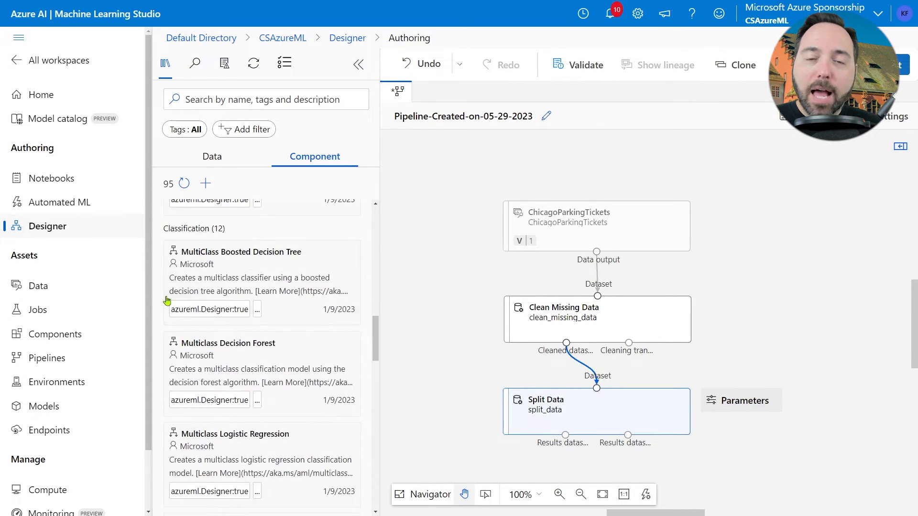
left_click(167, 297)
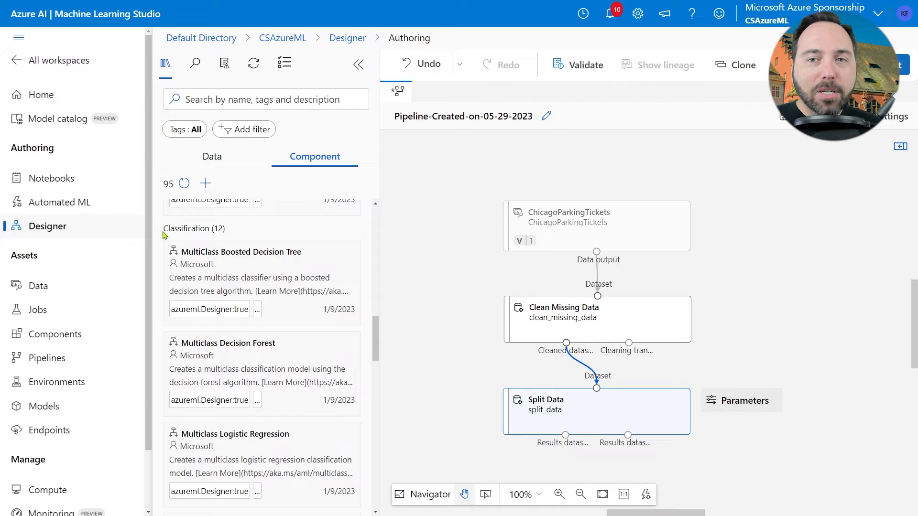
scroll(161, 235, "down", 6)
scroll(159, 237, "down", 5)
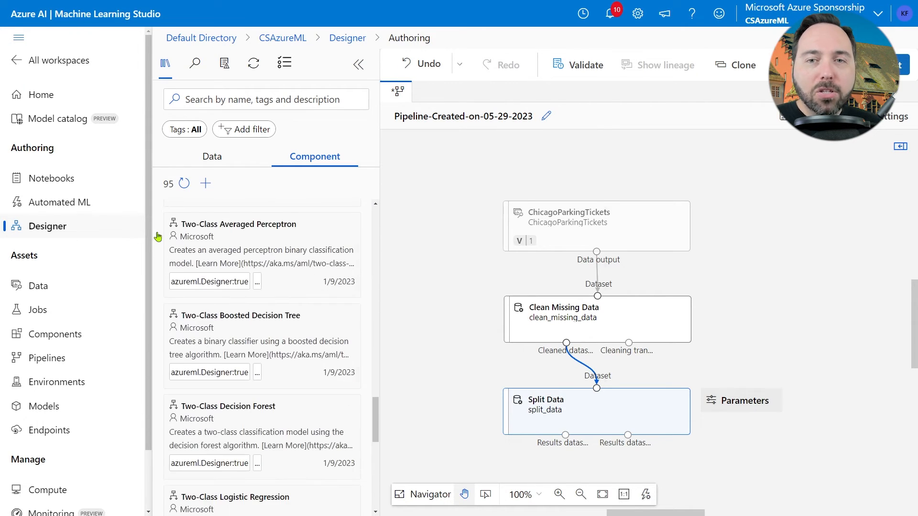
scroll(157, 236, "down", 3)
mouse_move(265, 287)
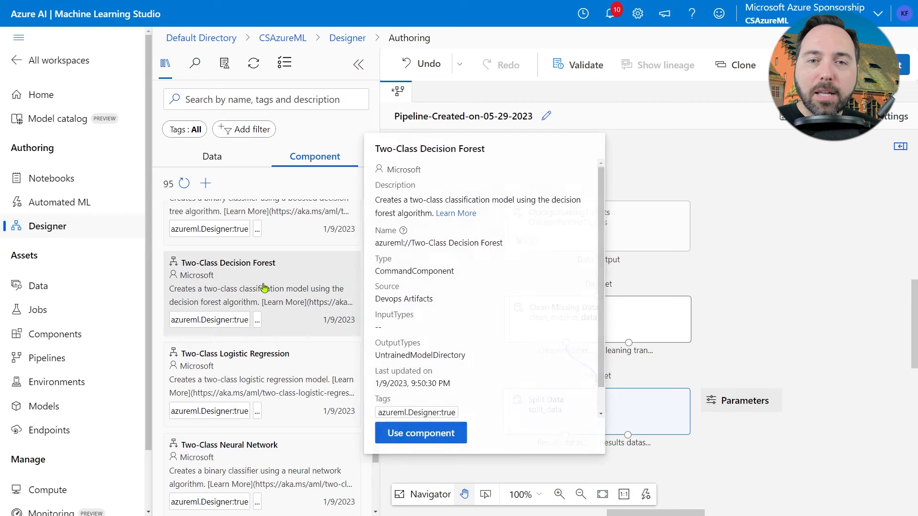
left_click_drag(264, 287, 451, 408)
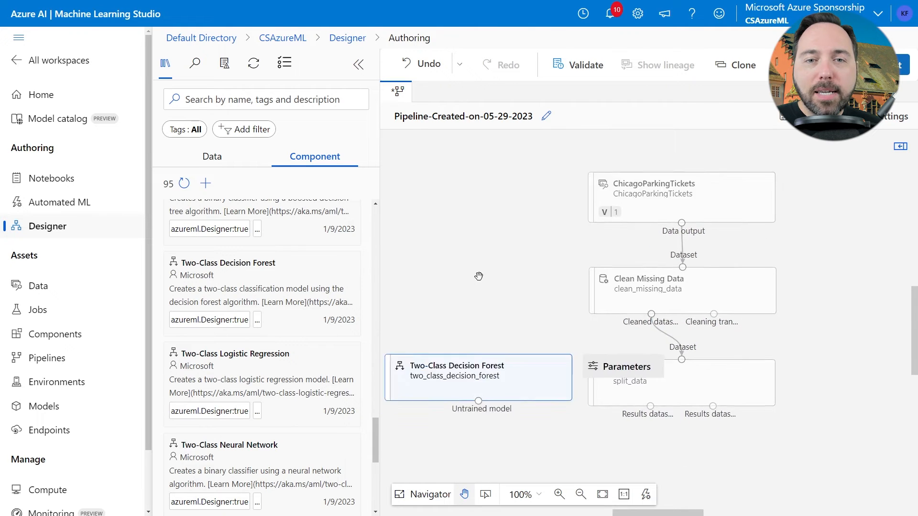
left_click_drag(542, 246, 521, 254)
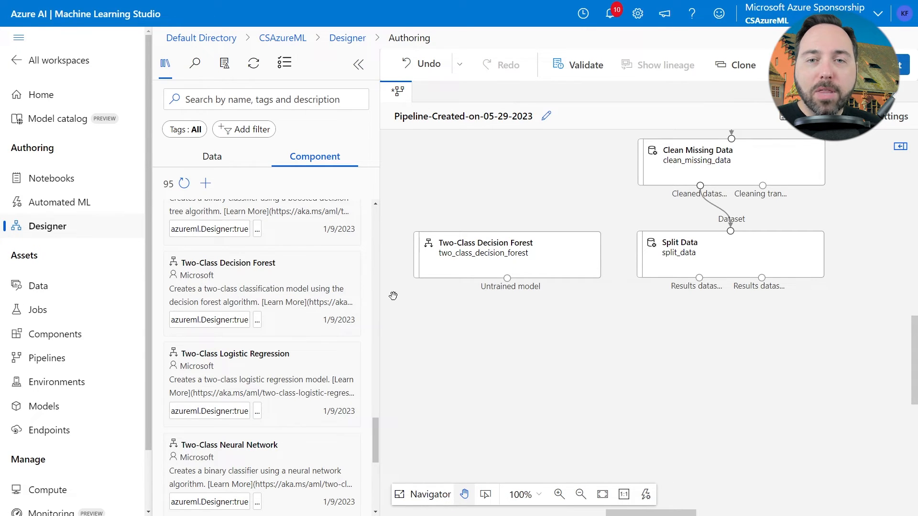
- Place a Train Model component below the decision forest and Split Data, connecting the untrained model and Split Data's first output to its inputs
scroll(338, 285, "down", 3)
scroll(337, 282, "down", 4)
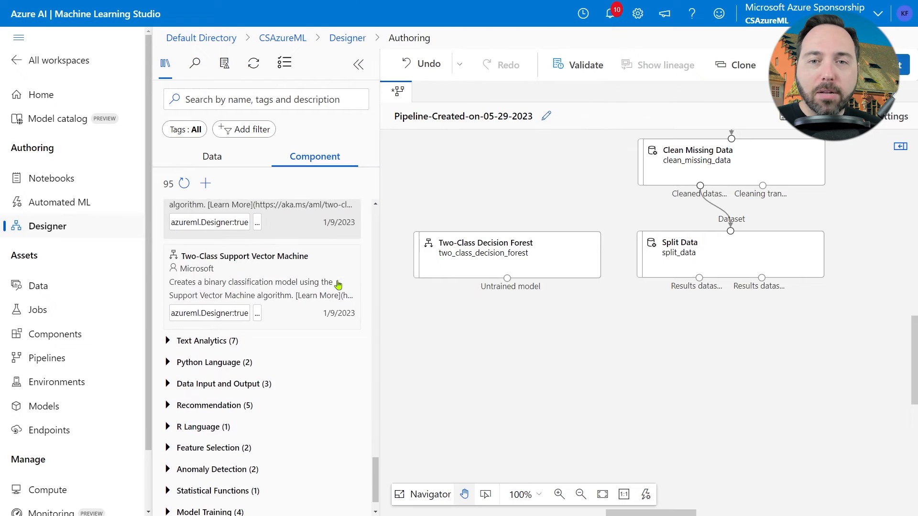
mouse_move(326, 265)
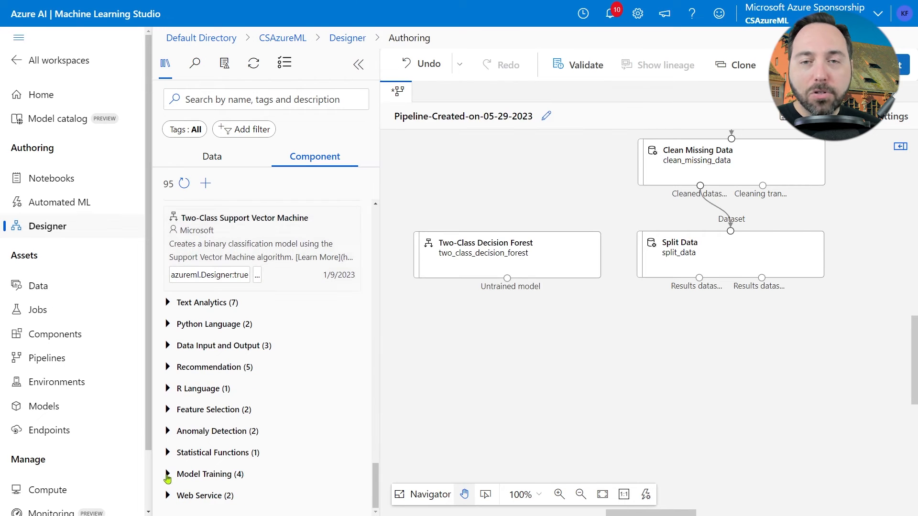
left_click(167, 474)
scroll(253, 373, "down", 6)
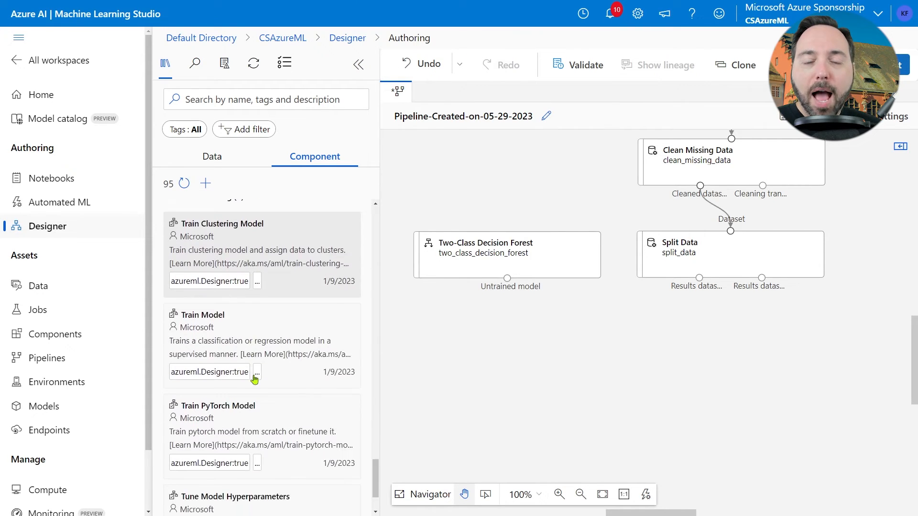
left_click_drag(275, 277, 684, 355)
left_click(499, 403)
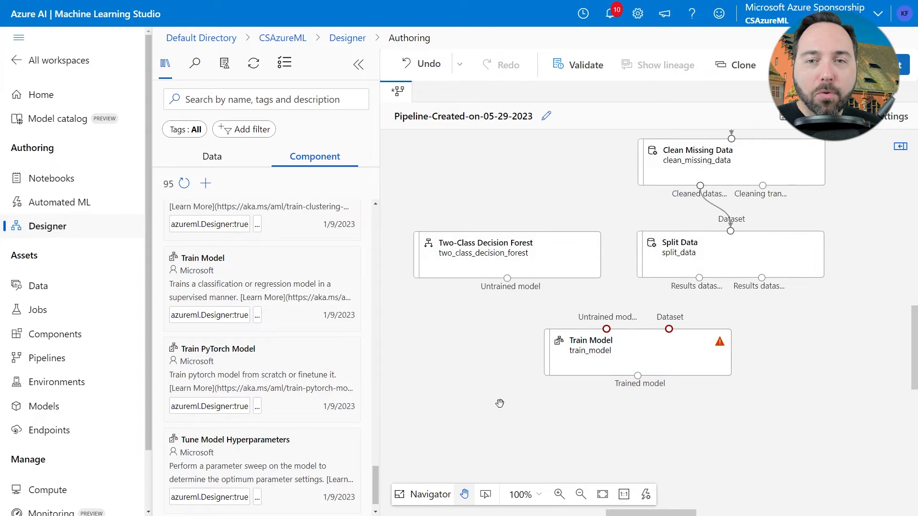
mouse_move(507, 279)
left_mouse_down()
mouse_move(582, 326)
mouse_move(607, 330)
left_mouse_up()
left_click_drag(699, 278, 668, 329)
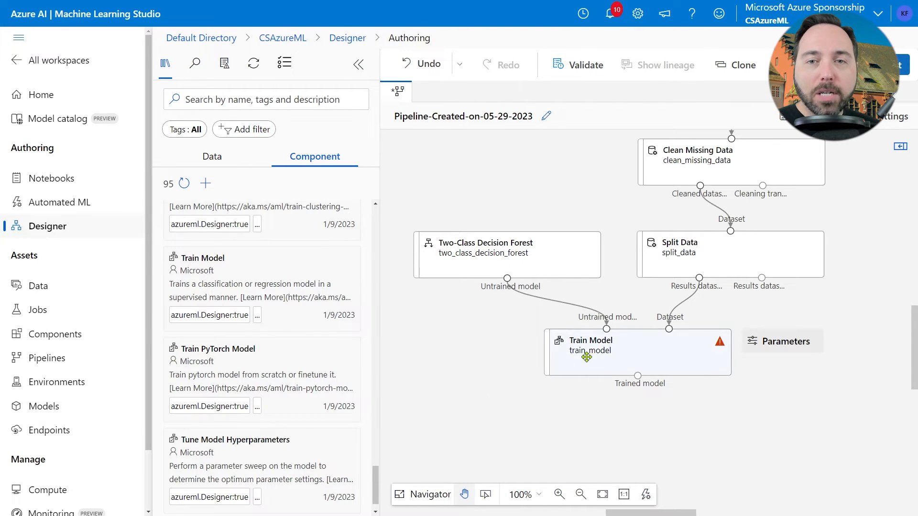
- Set the number of decision trees in Two-Class Decision Forest to 32, using the SingleParameter trainer mode
left_click(565, 248)
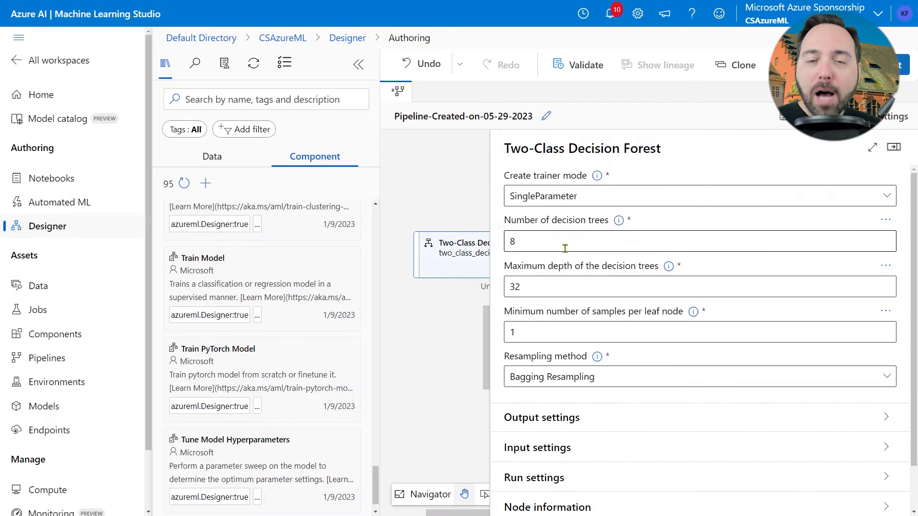
left_click(886, 196)
left_click(902, 193)
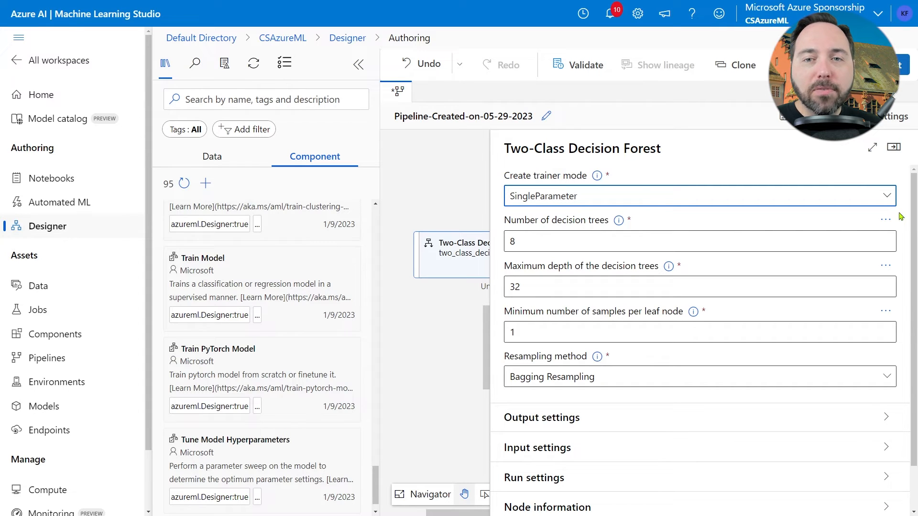
double_click(846, 243)
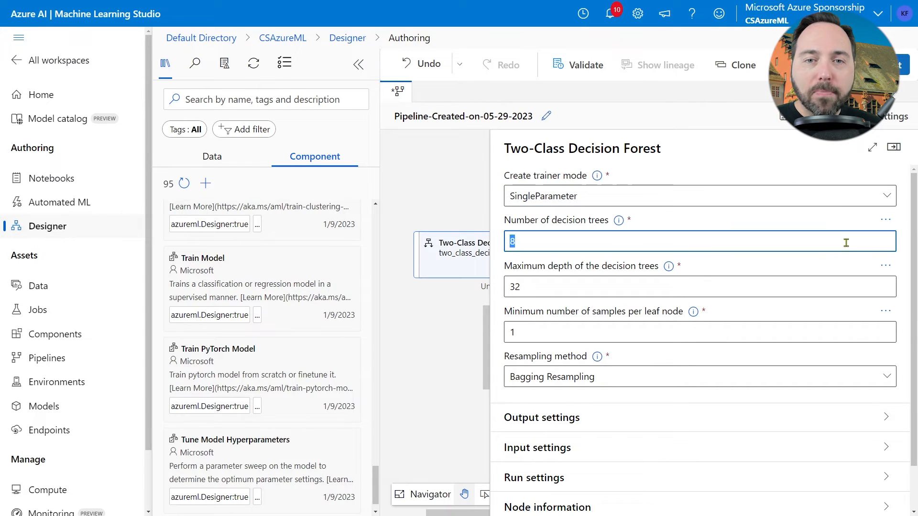
type("32")
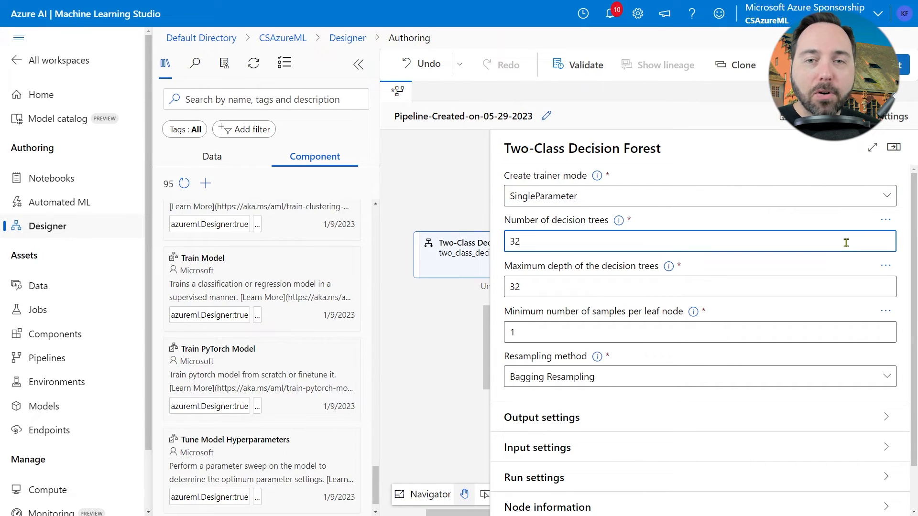
- Set the minimum number of samples per leaf node to 8 and review the forest's resampling methods
double_click(781, 329)
type("8")
left_click(904, 358)
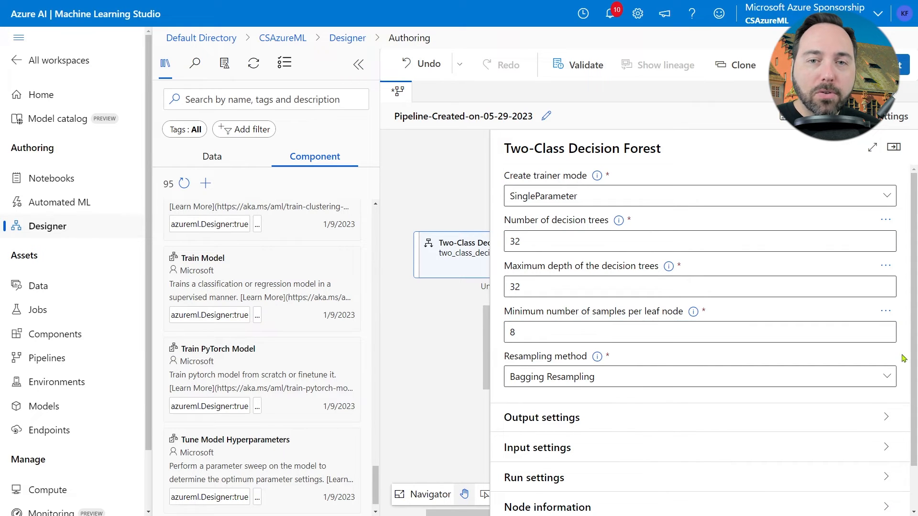
left_click(888, 376)
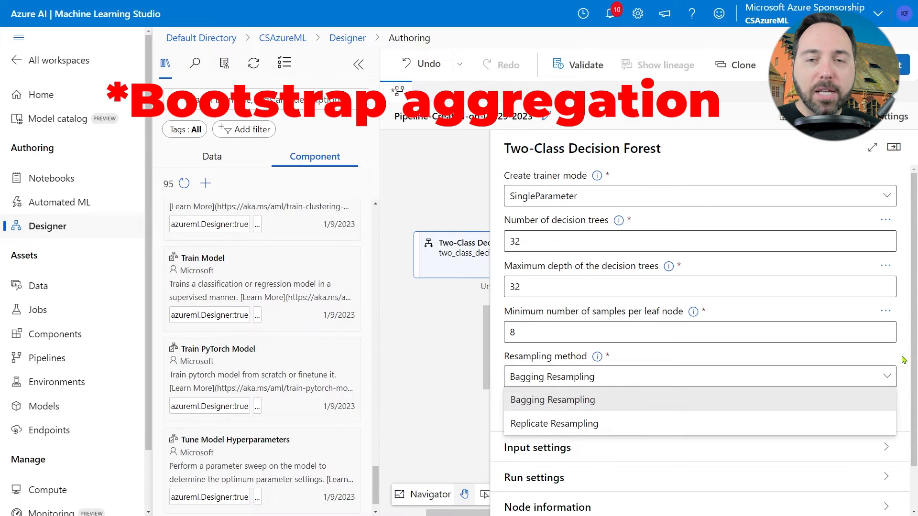
left_click(904, 360)
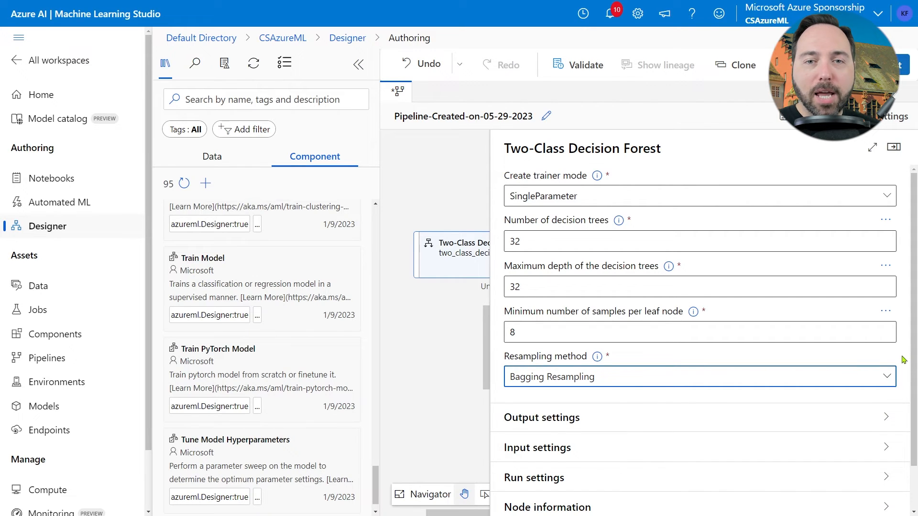
- Set PaymentIsOutstanding as the label column of the Train Model component
left_click(893, 147)
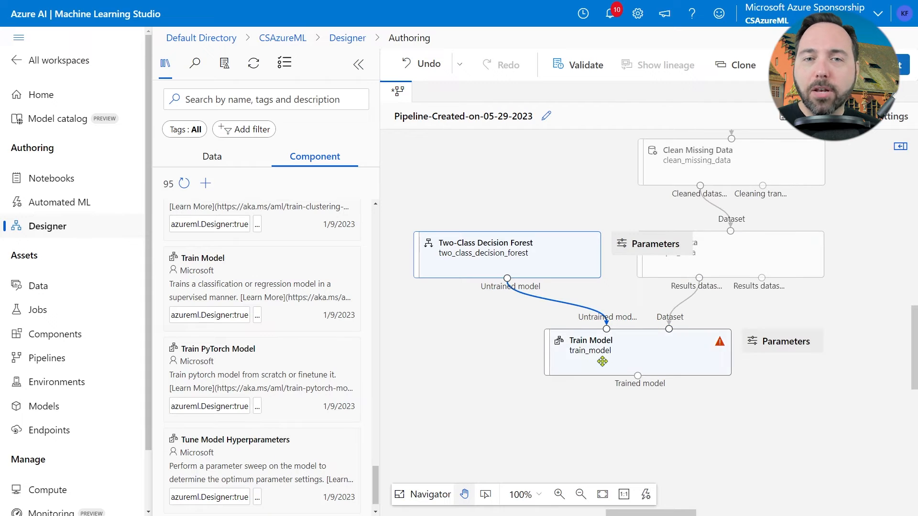
left_click(594, 362)
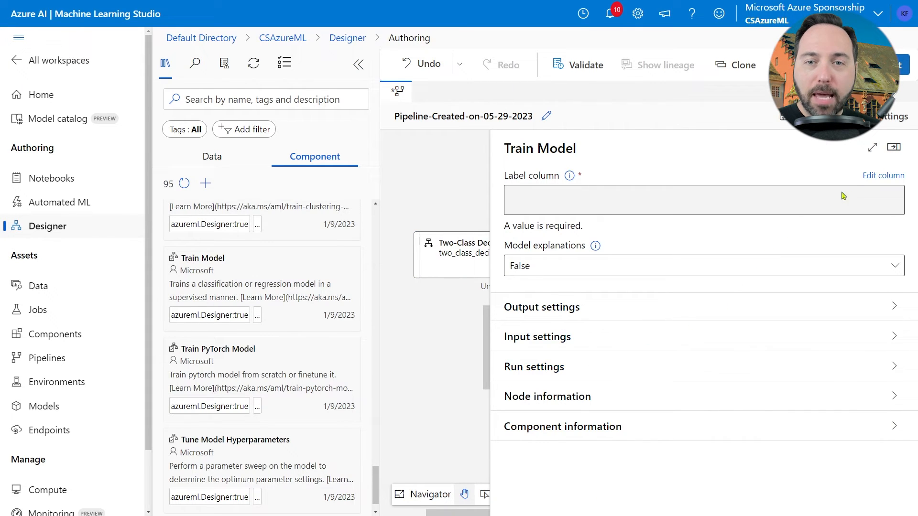
left_click(873, 181)
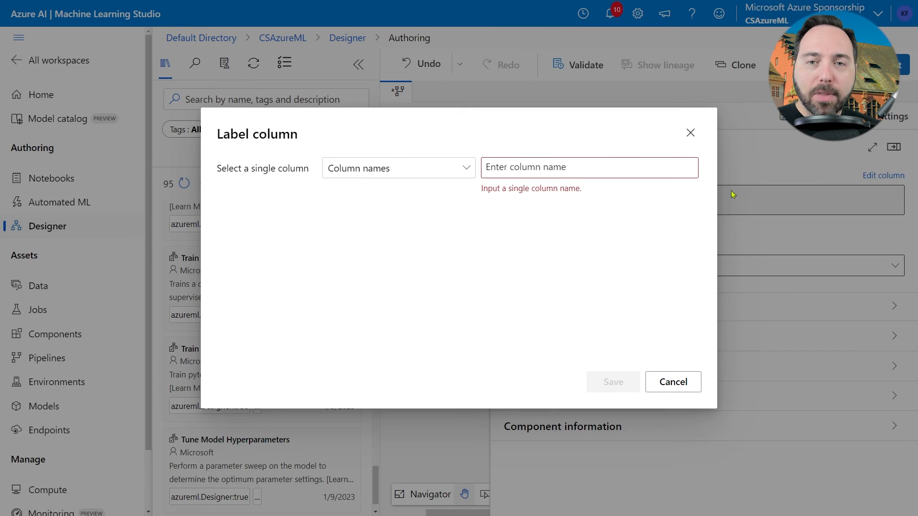
left_click(559, 168)
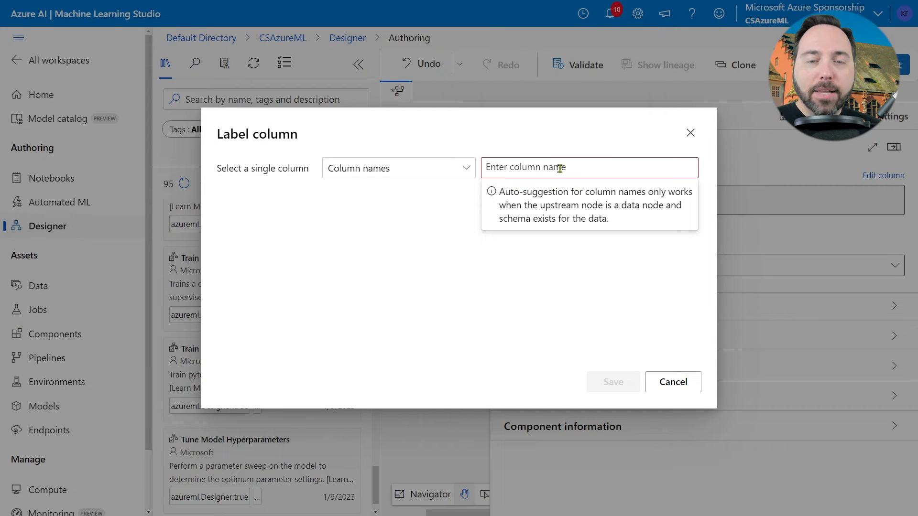
type("PaymentIsOutstanding")
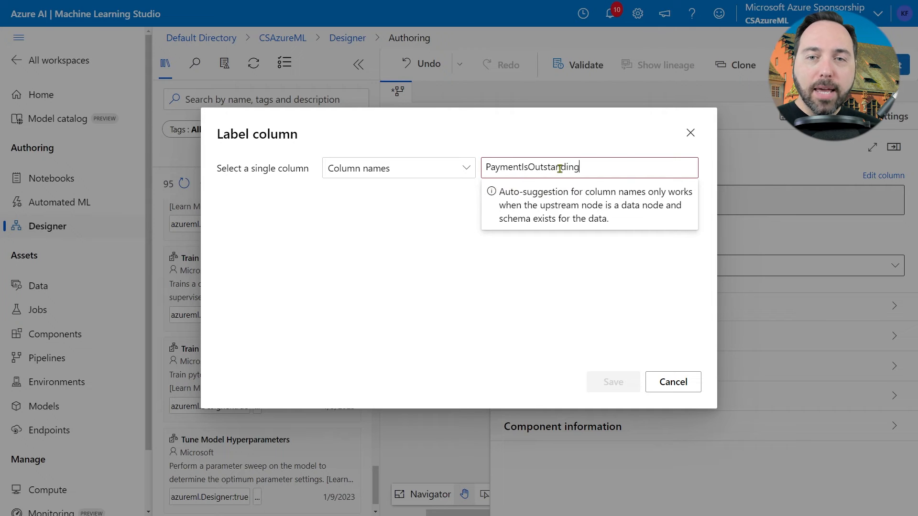
key("Return")
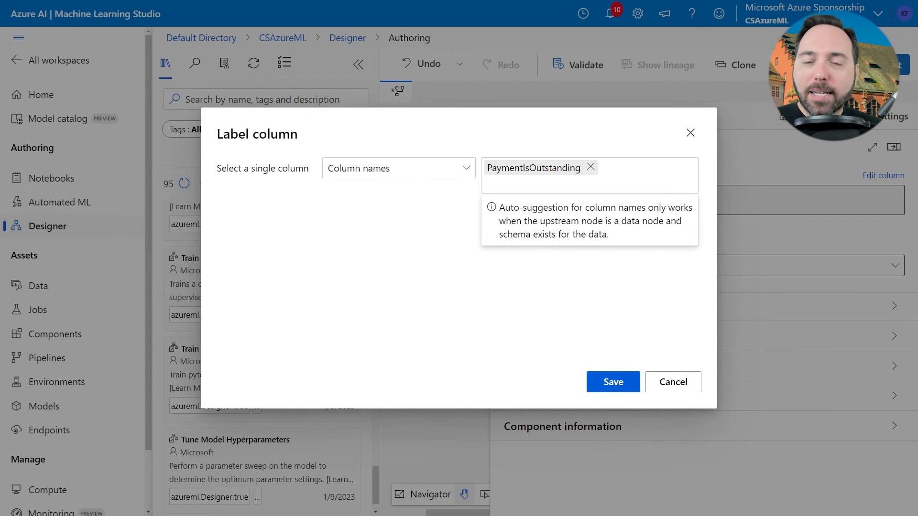
left_click(622, 388)
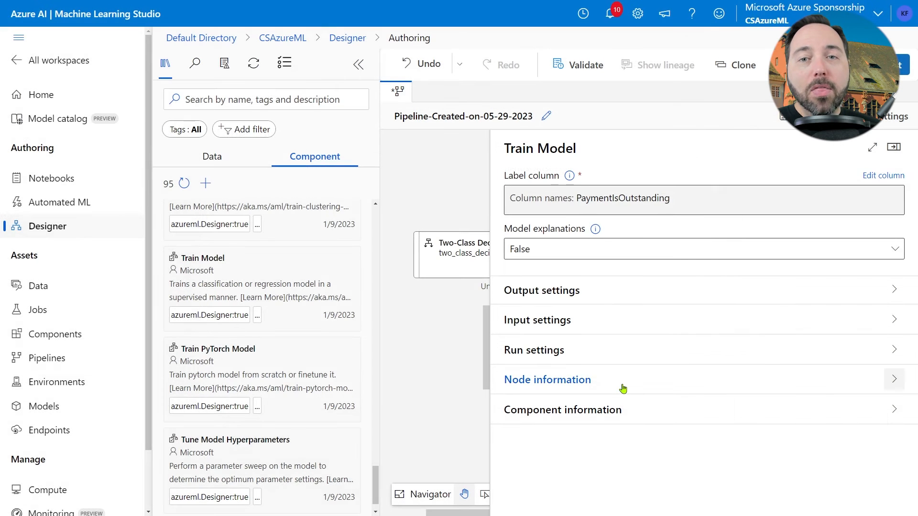
- Set Train Model's model explanations to True and close its parameters
left_click(761, 254)
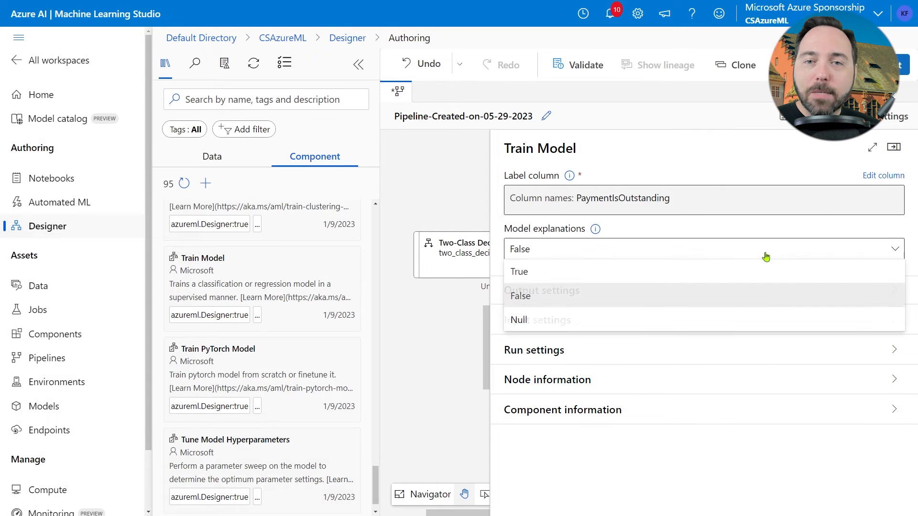
left_click(744, 275)
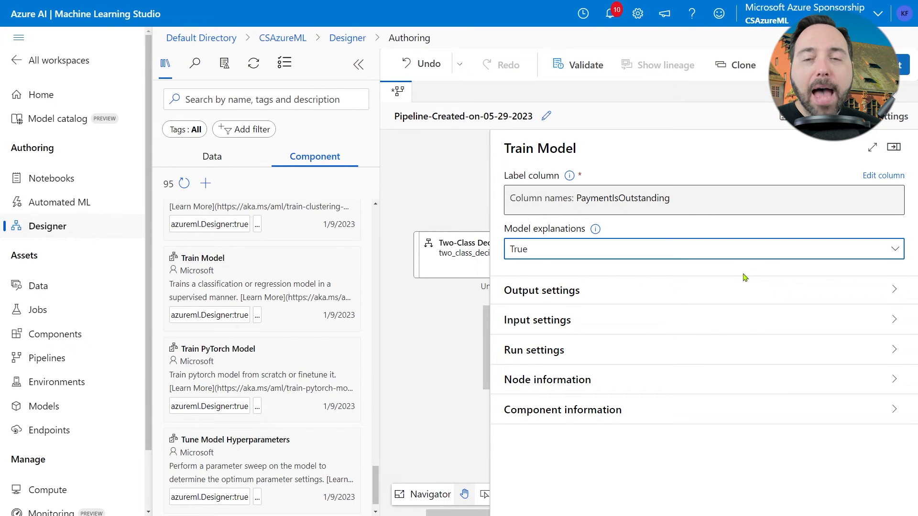
left_click(894, 147)
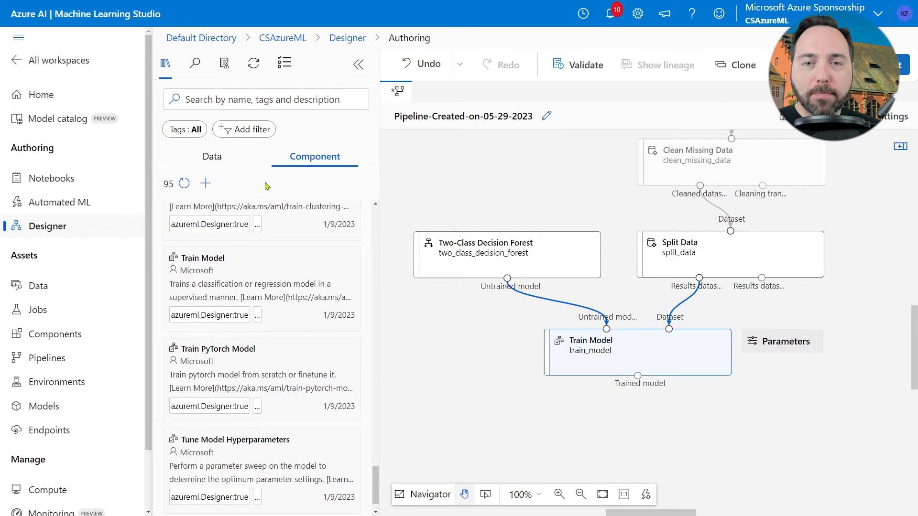
- Search the component library for "score model" and place a Score Model component below Train Model
scroll(266, 237, "down", 1)
left_click(259, 101)
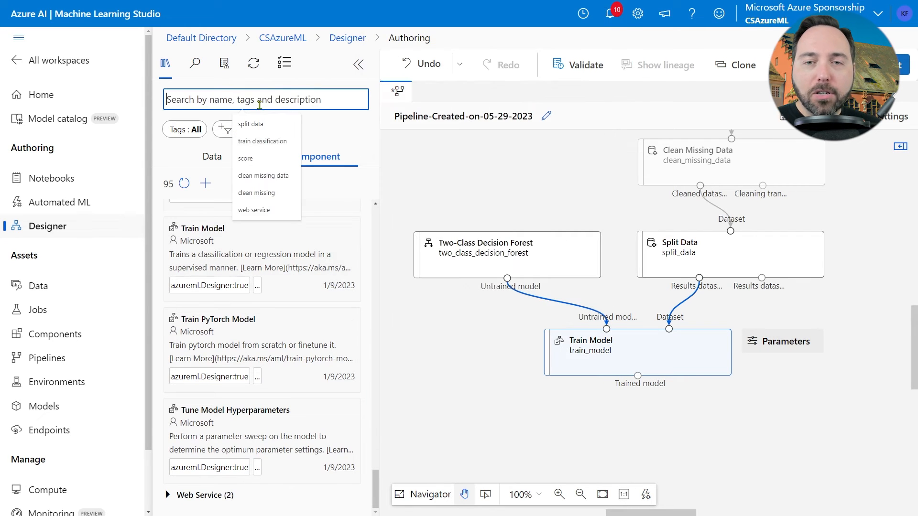
type("score model")
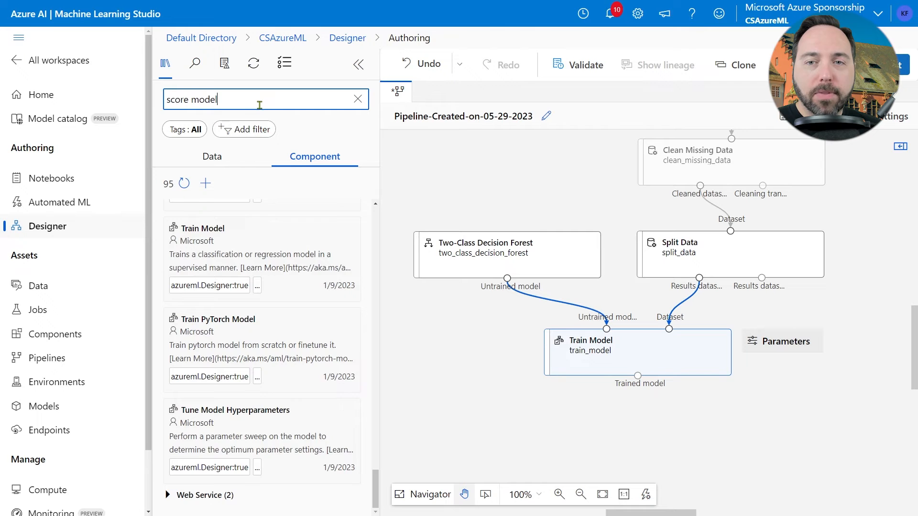
scroll(262, 330, "down", 3)
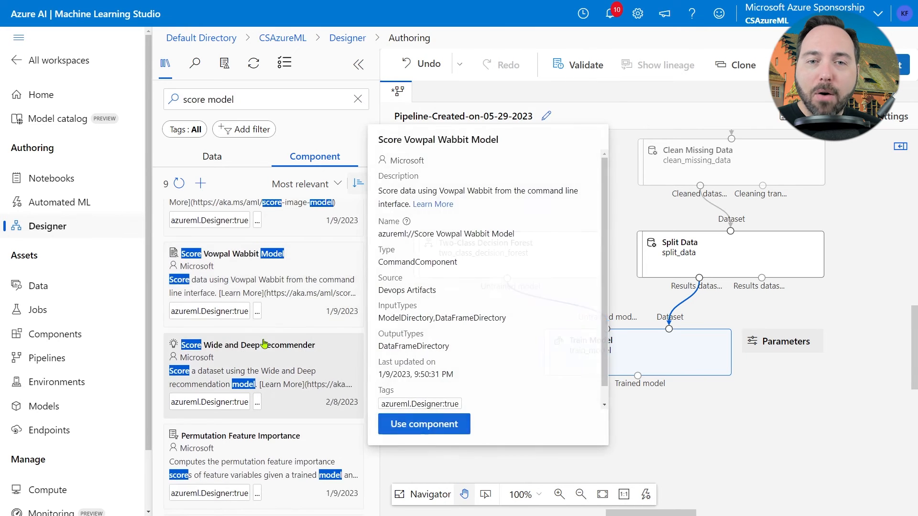
scroll(262, 349, "down", 2)
scroll(261, 354, "up", 8)
left_click_drag(272, 242, 661, 450)
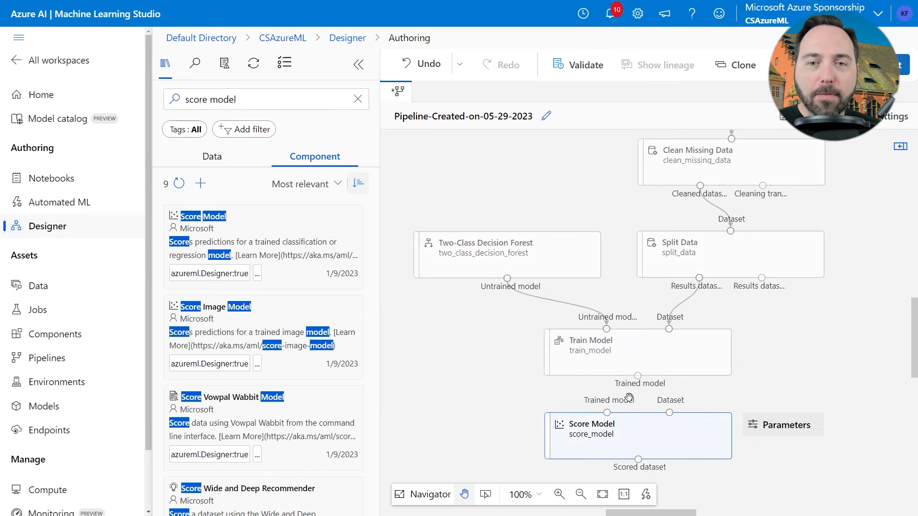
- Connect Train Model's output and Split Data's second output to Score Model's inputs, repositioning Score Model beneath Split Data
left_click_drag(638, 376, 607, 412)
left_click_drag(624, 447, 718, 453)
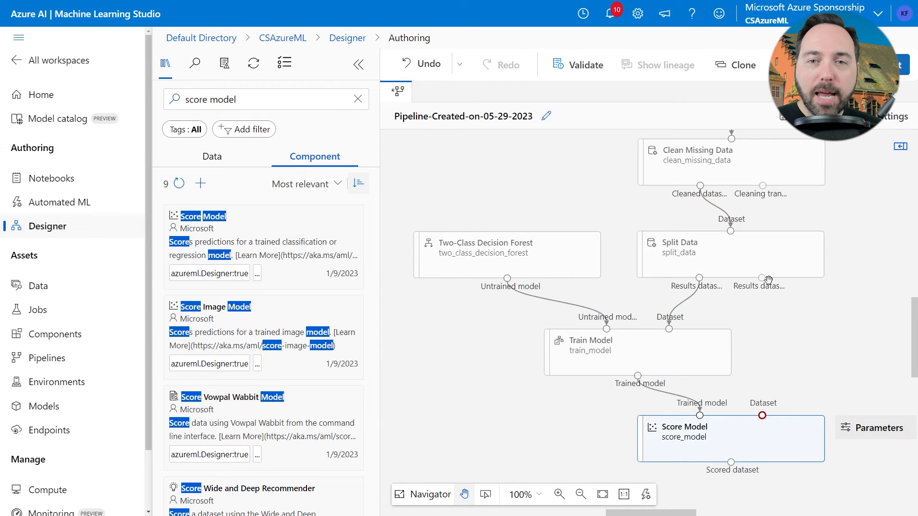
left_click_drag(762, 278, 762, 415)
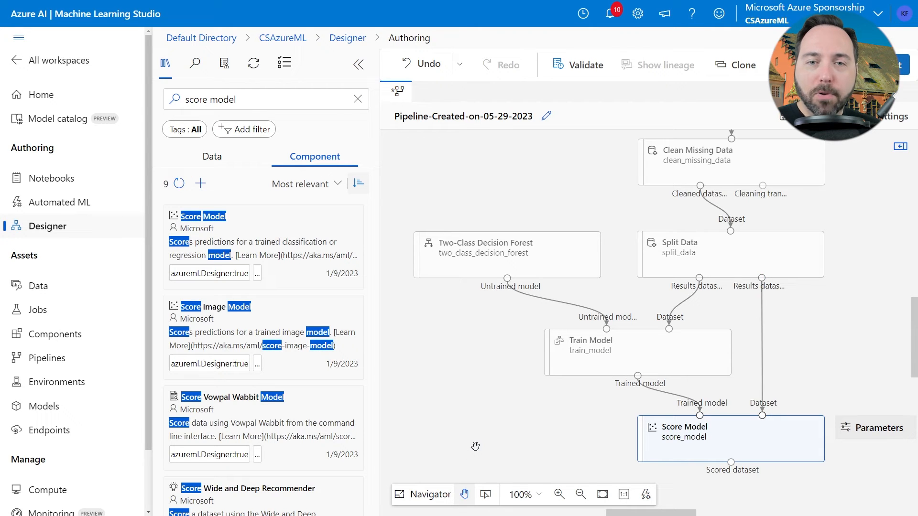
- Search for "evaluate model", place Evaluate Model below Score Model, and connect the scored dataset to its first input
scroll(475, 445, "down", 3)
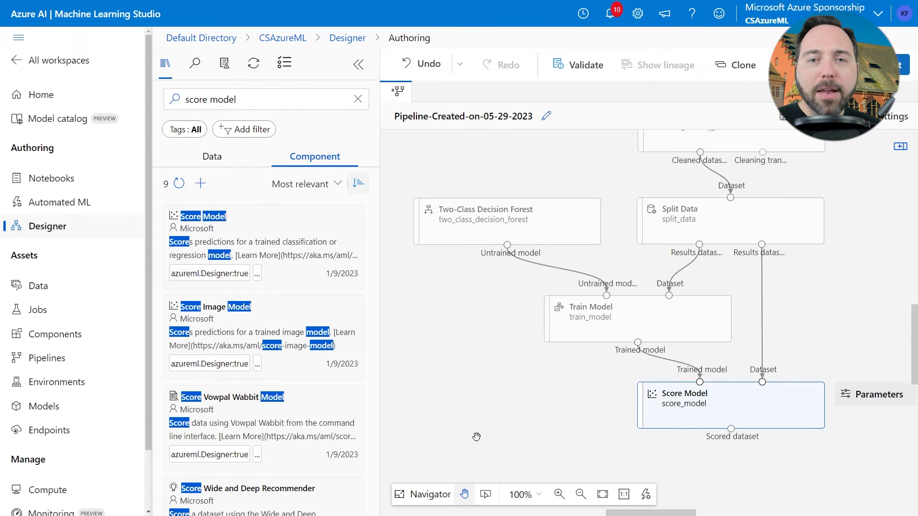
left_click(359, 99)
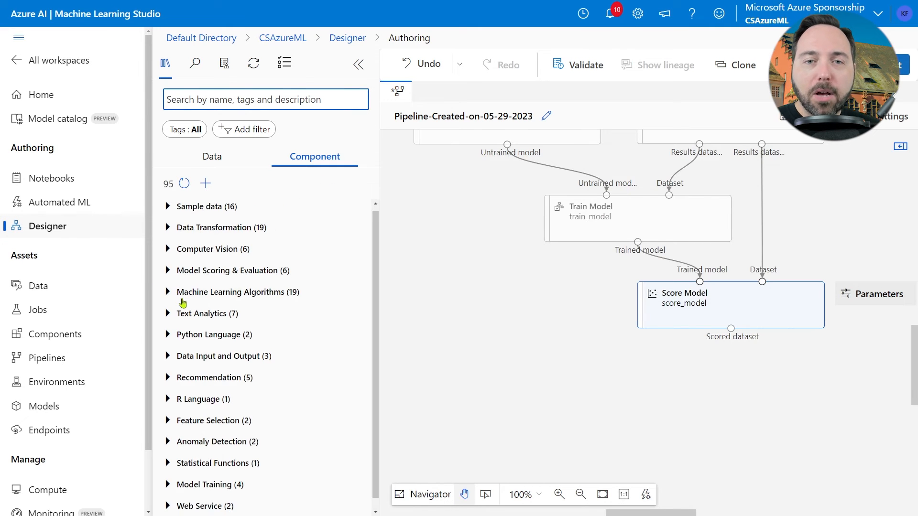
scroll(185, 299, "down", 2)
left_click(168, 477)
scroll(247, 425, "down", 8)
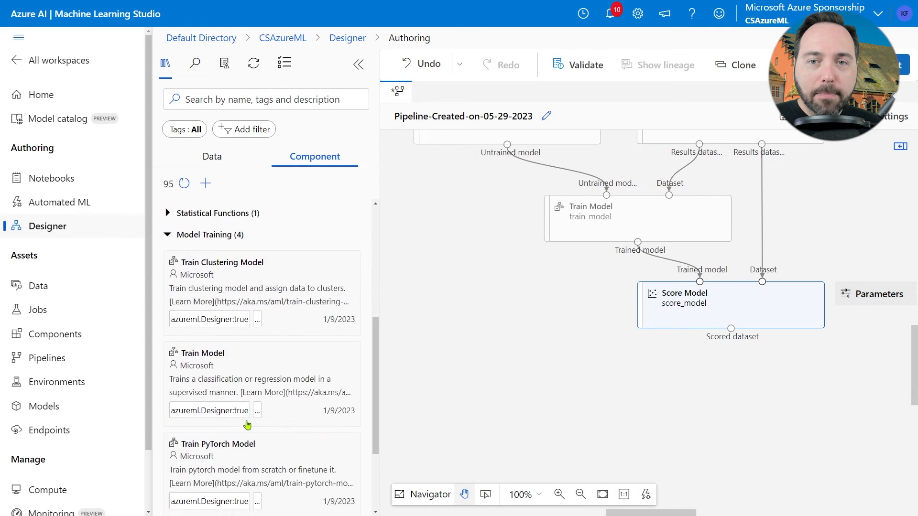
left_click(248, 97)
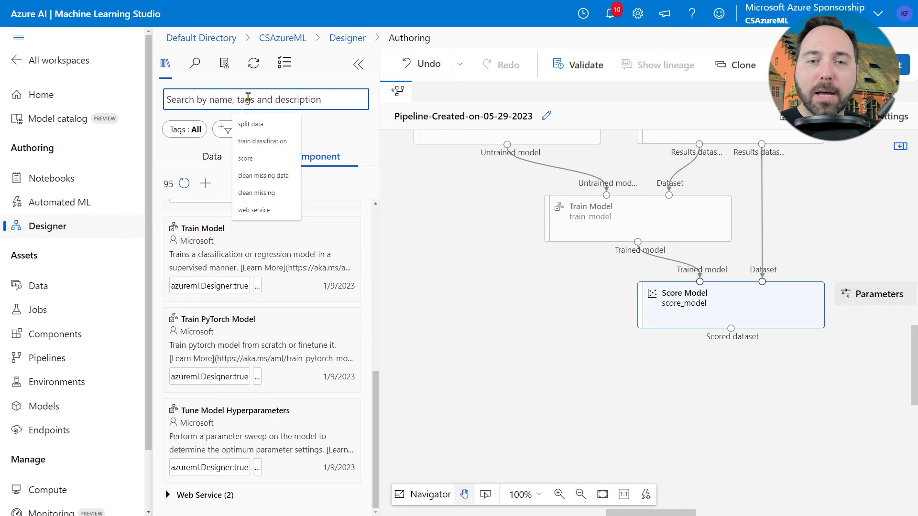
type("evaluate model")
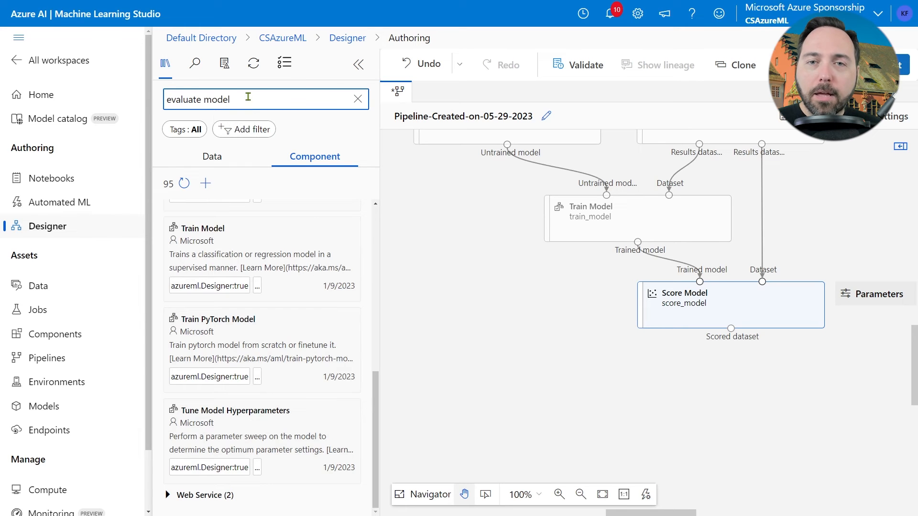
key("Return")
left_click_drag(306, 234, 765, 378)
left_click_drag(730, 329, 704, 373)
left_click(526, 311)
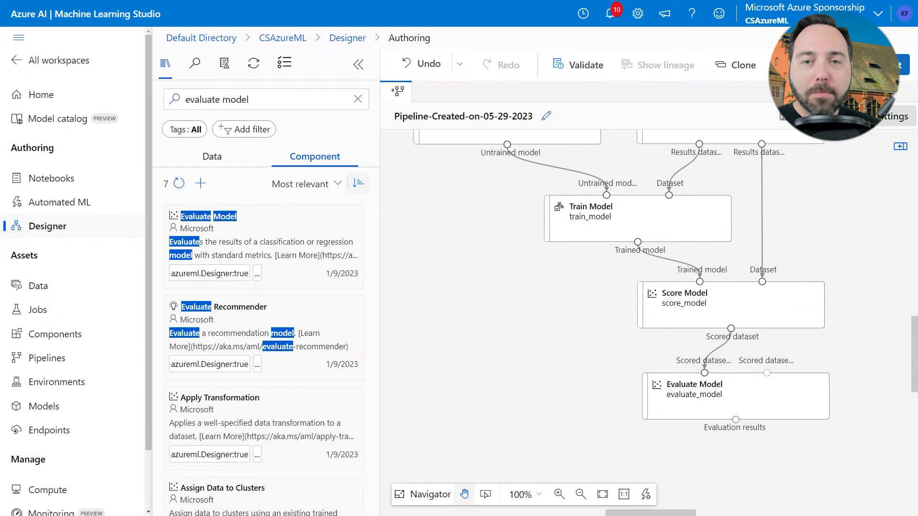
- Set the pipeline's default compute to the compute instance CSCompute
left_click(898, 116)
left_click(883, 250)
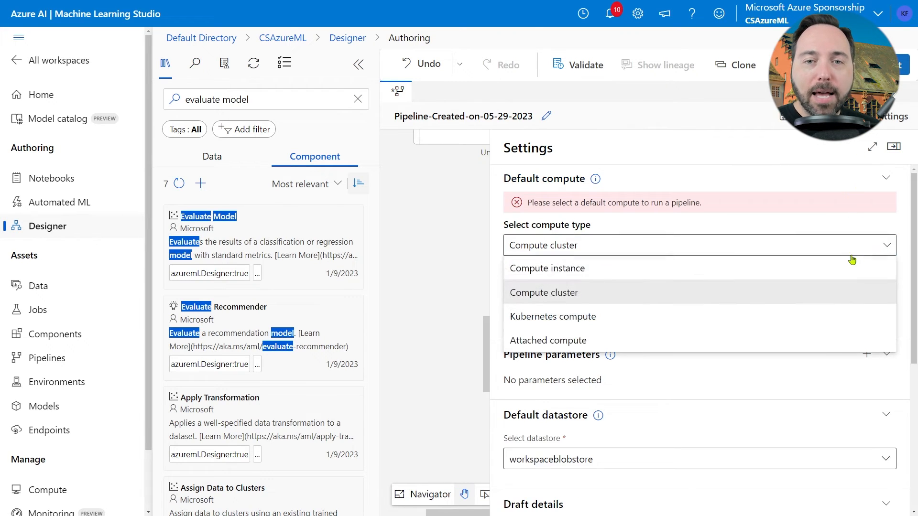
left_click(830, 269)
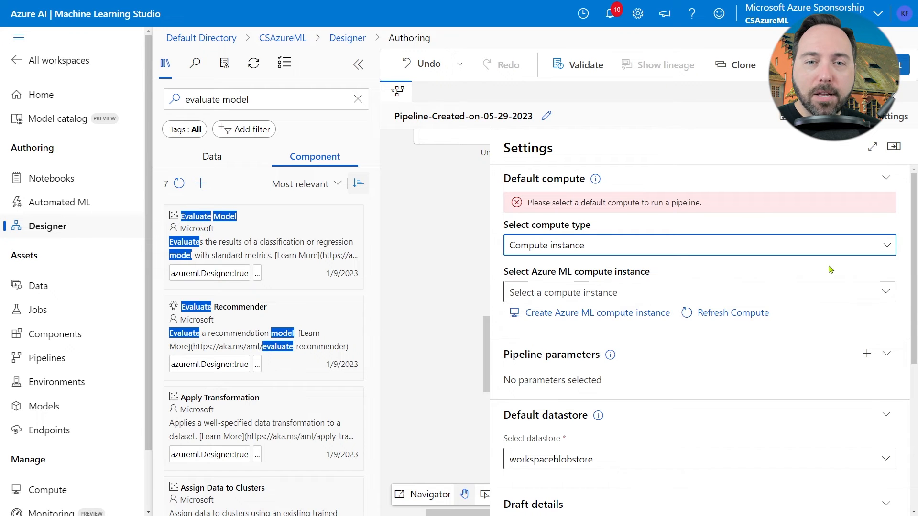
left_click(886, 291)
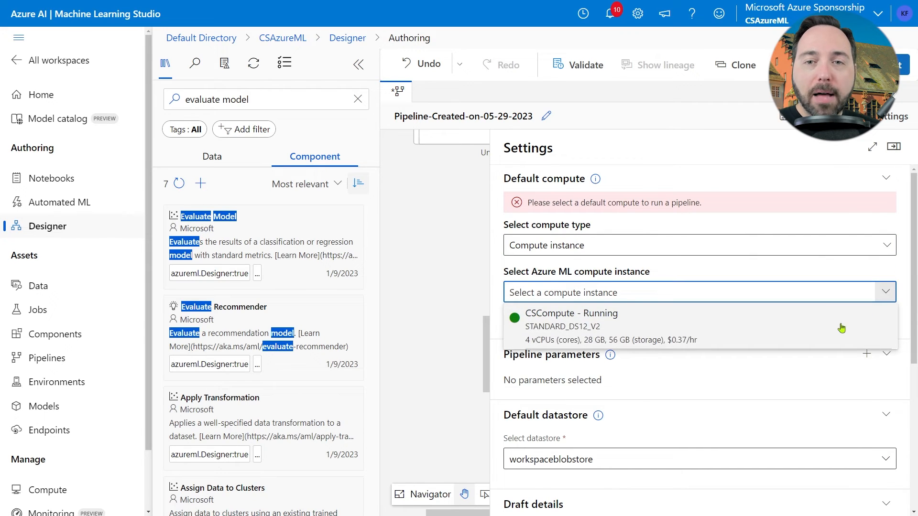
left_click(843, 328)
- Rename the pipeline draft as ChicagoDemoVideo in the pipeline settings
scroll(794, 341, "down", 4)
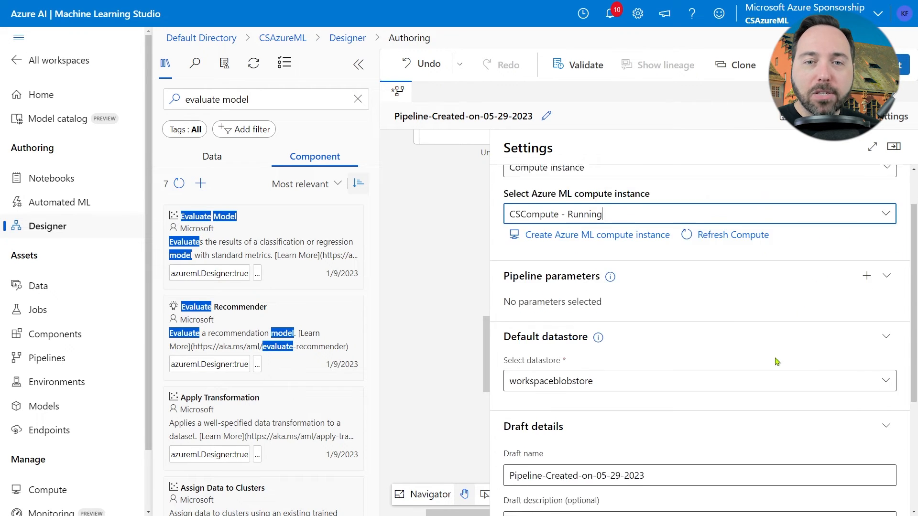
left_click(740, 337)
key("ctrl+a")
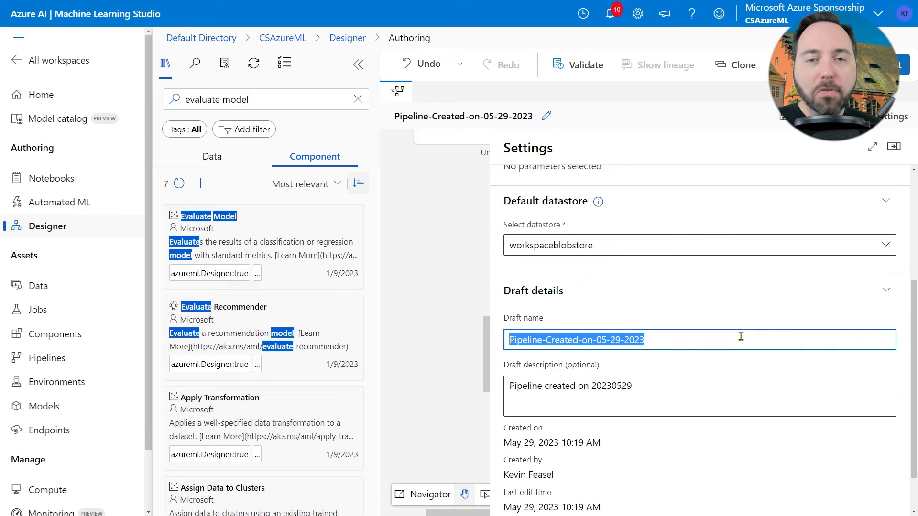
type("ChicagoDemoVideo")
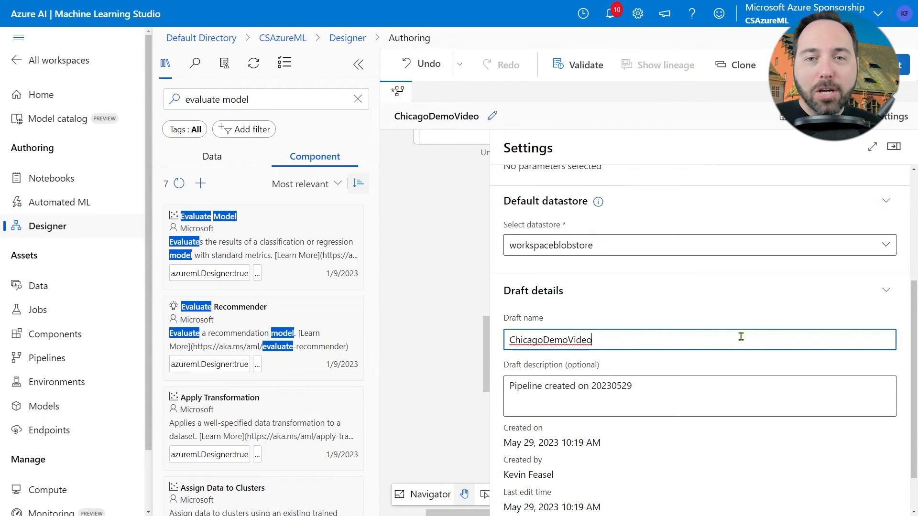
scroll(741, 336, "down", 1)
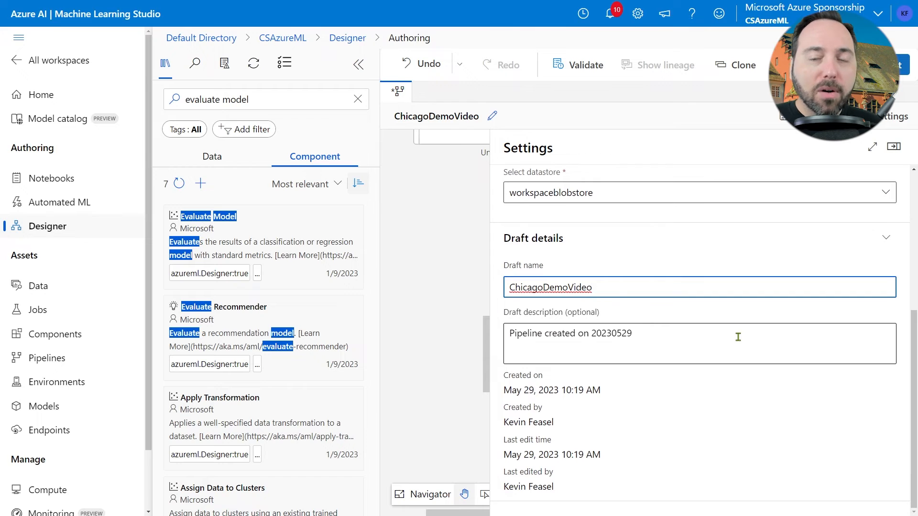
- Validate the pipeline and submit it as a job under a new experiment named ChicagoDemoVideo
left_click(586, 65)
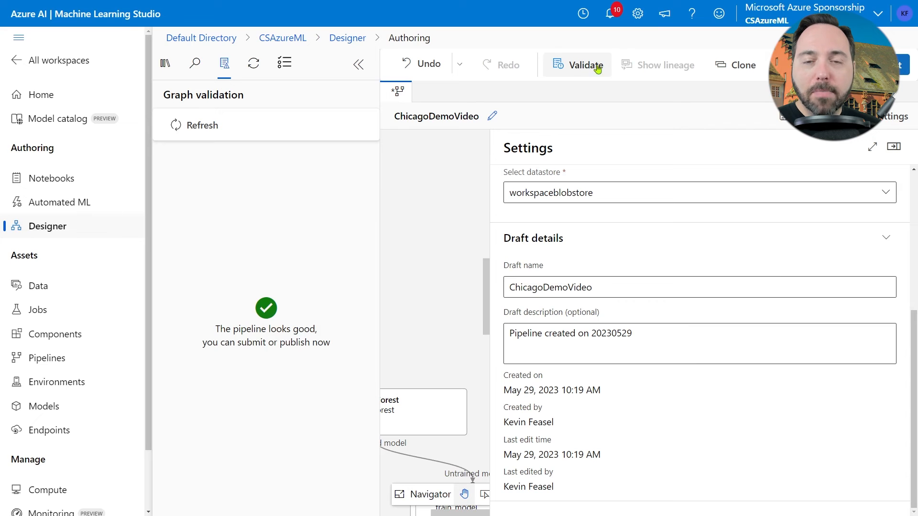
left_click(893, 65)
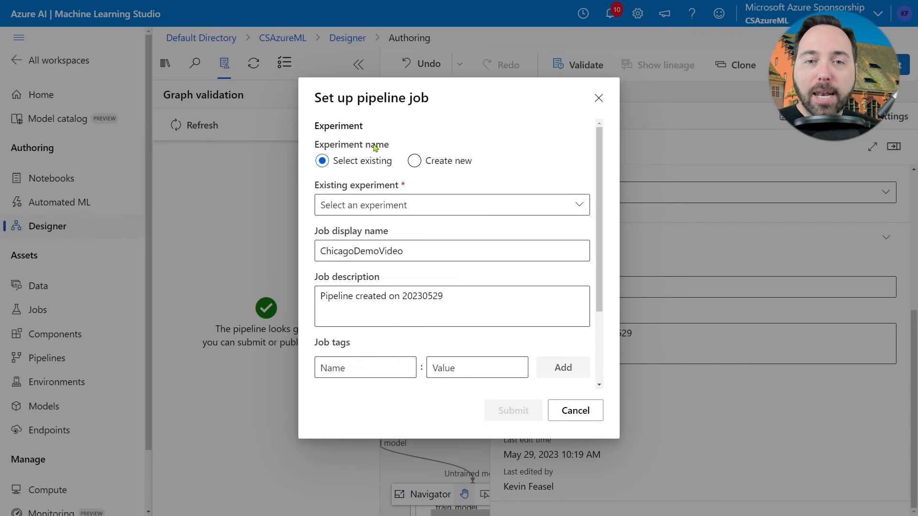
left_click(414, 162)
left_click(438, 204)
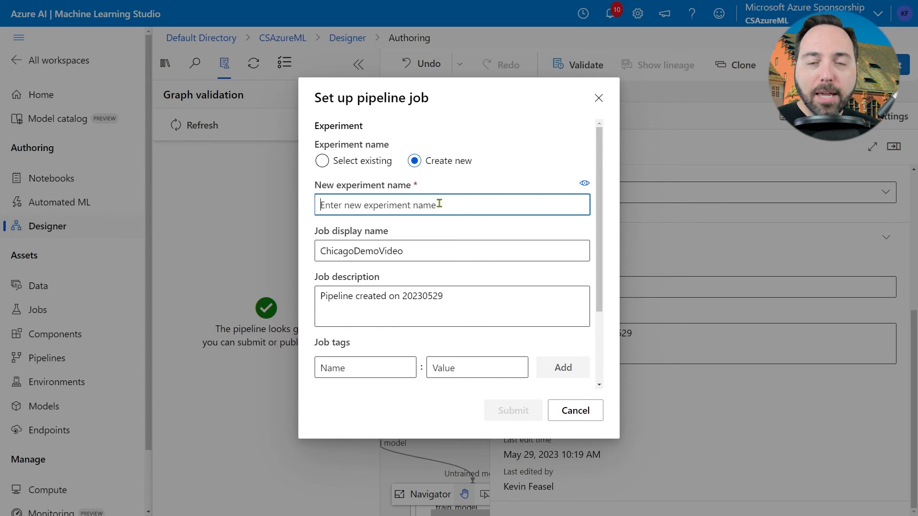
type("Chicag")
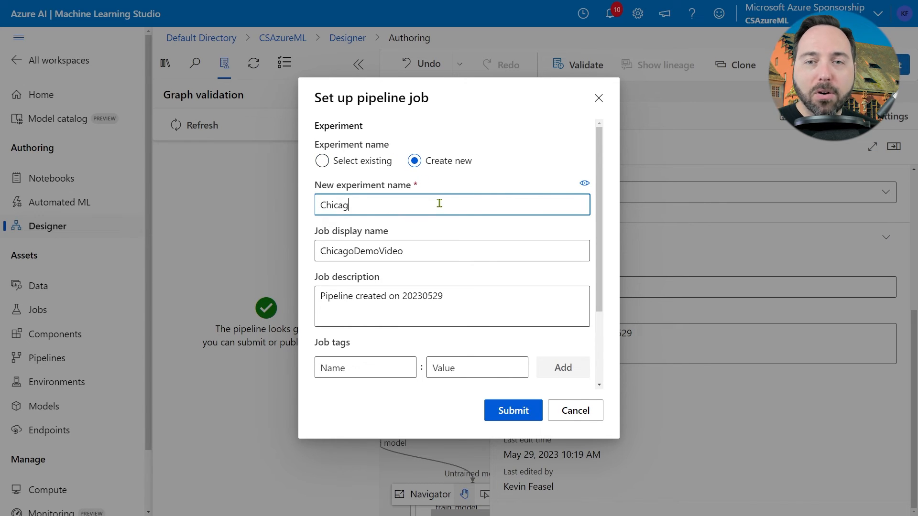
type("oDemoVideo")
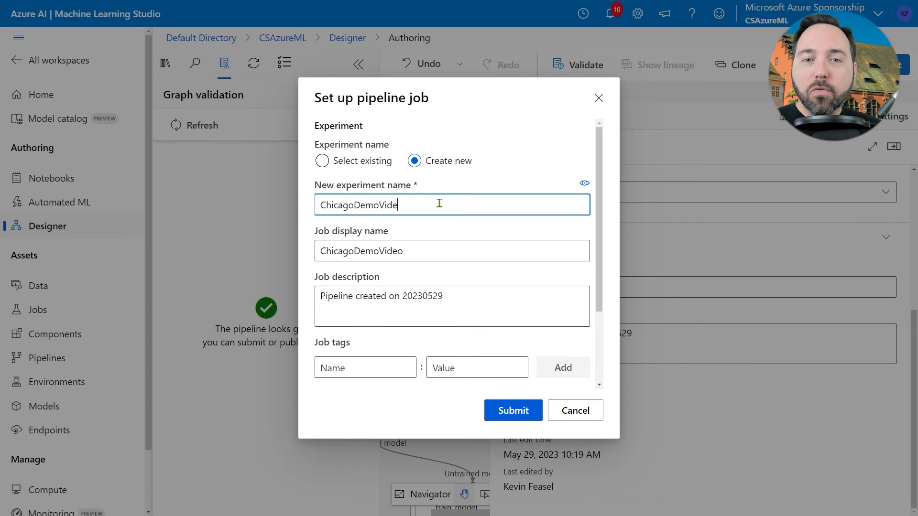
left_click(515, 420)
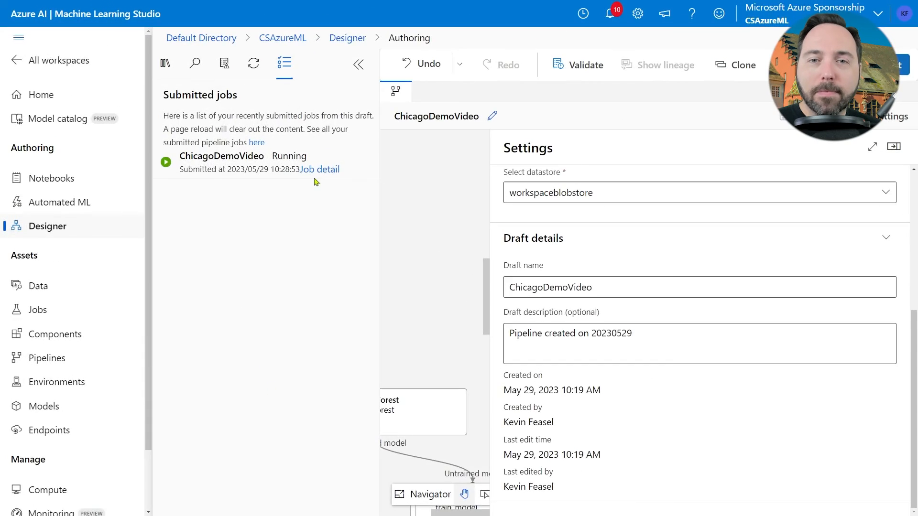
- Open the submitted ChicagoDemoVideo job's details and preview Score Model's scored dataset, widening the preview across the canvas
left_click(319, 179)
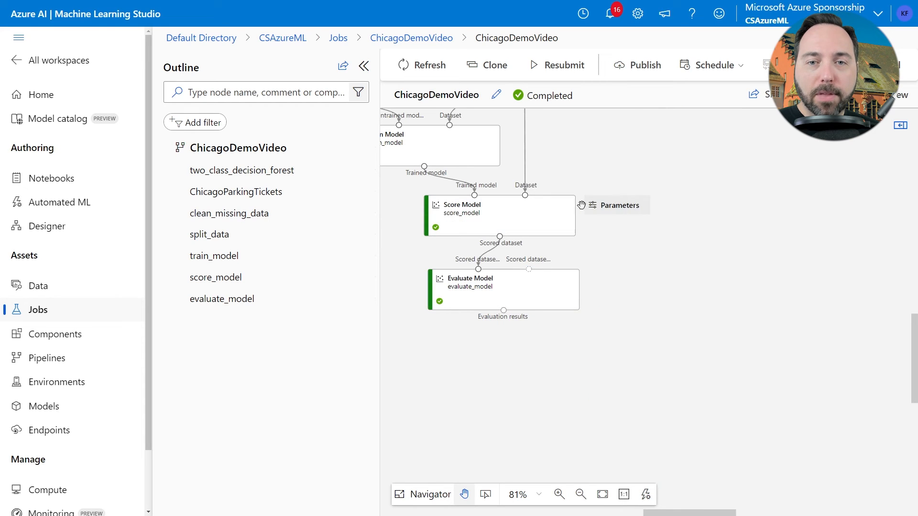
right_click(546, 221)
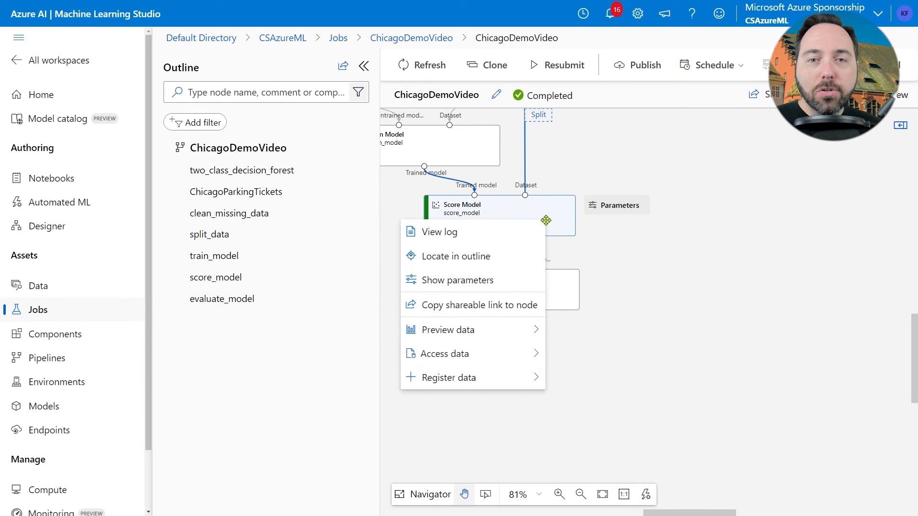
mouse_move(511, 330)
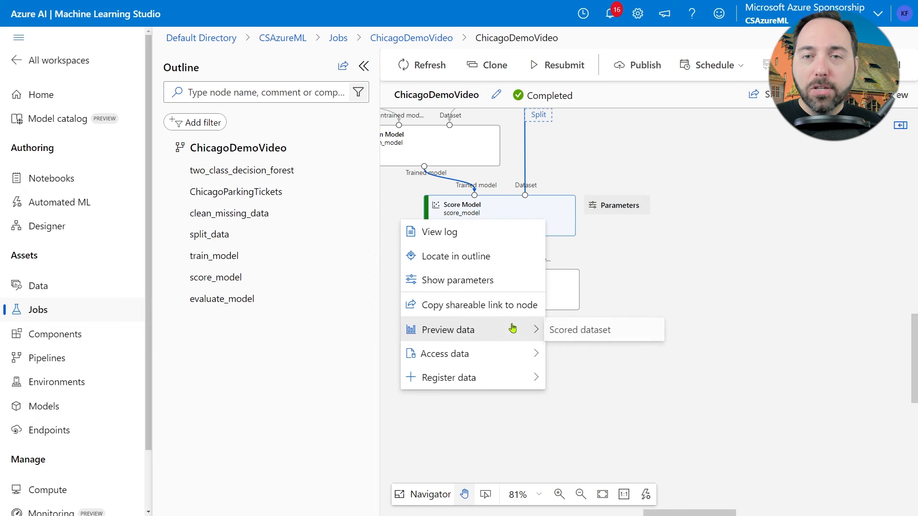
left_click(635, 336)
left_click(363, 69)
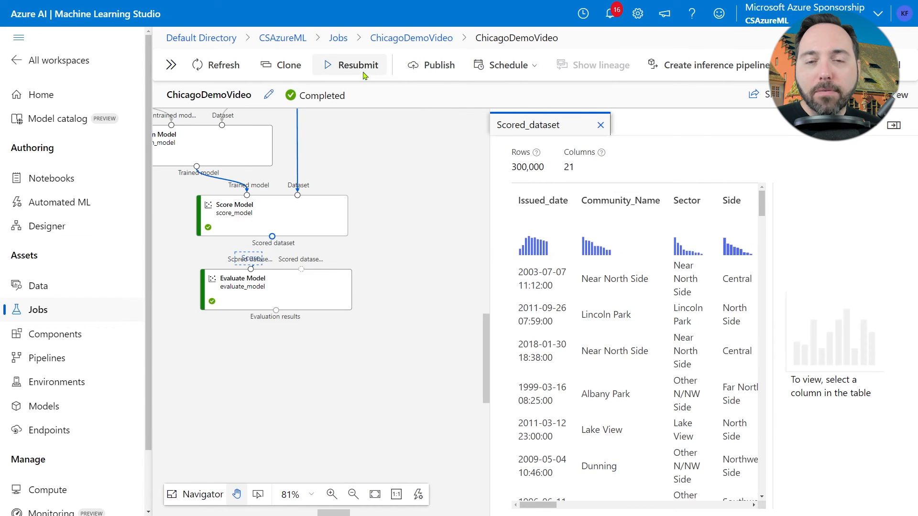
left_click_drag(493, 271, 137, 270)
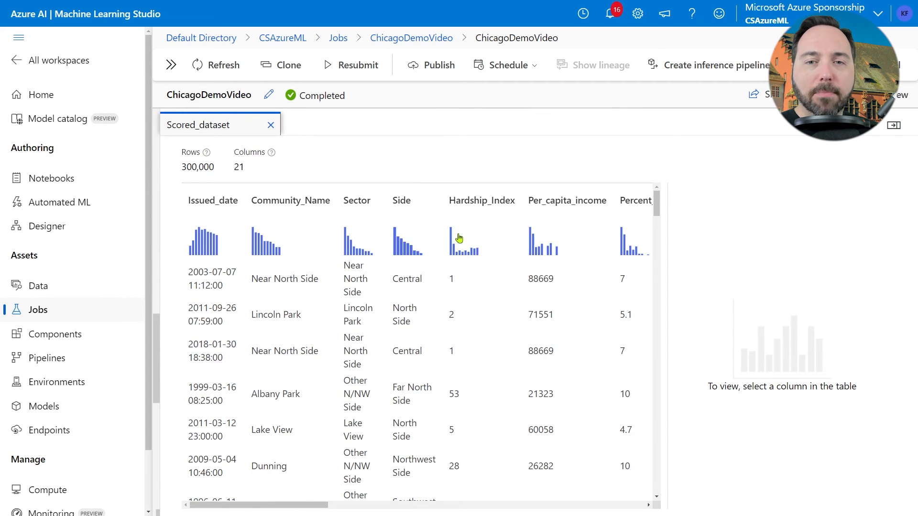
- Examine the statistics and histograms for Hardship_Index, PaymentIsOutstanding, Scored Labels and Scored Probabilities, and collapse the scored dataset preview
left_click(473, 205)
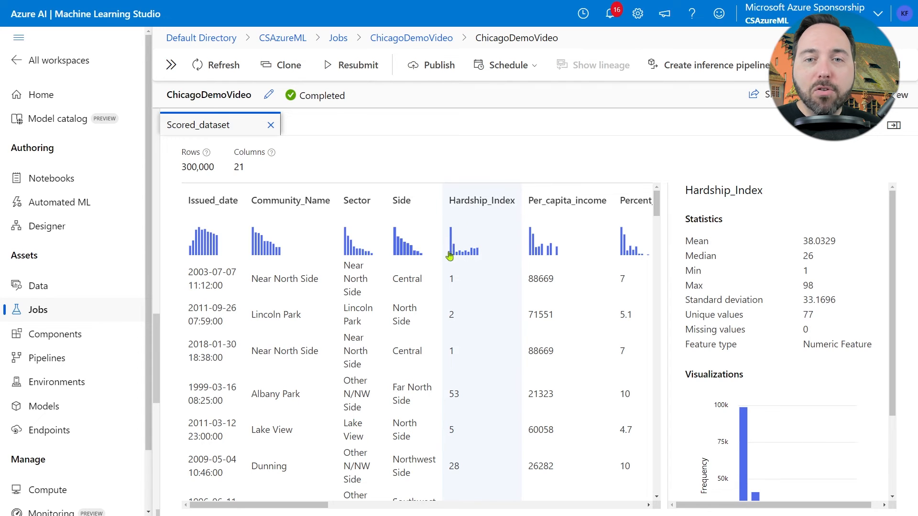
scroll(805, 287, "down", 2)
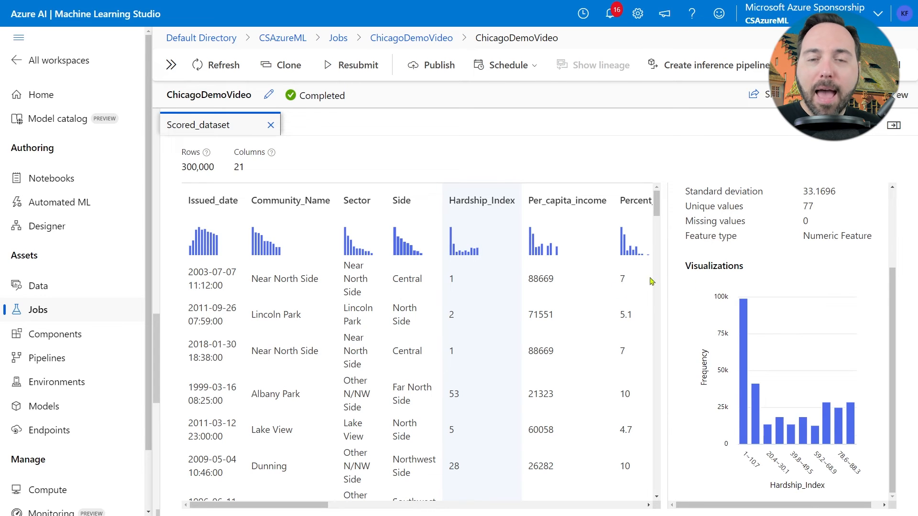
scroll(430, 337, "right", 8)
scroll(431, 337, "right", 8)
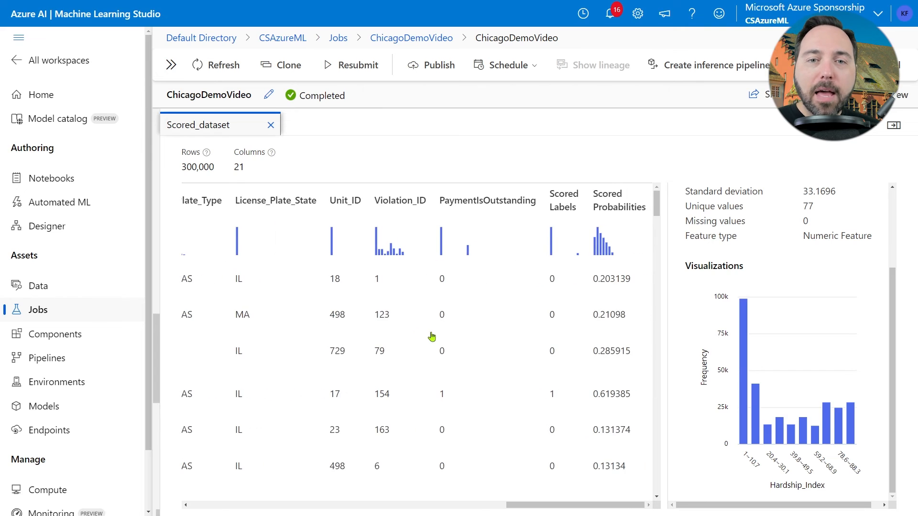
left_click(488, 233)
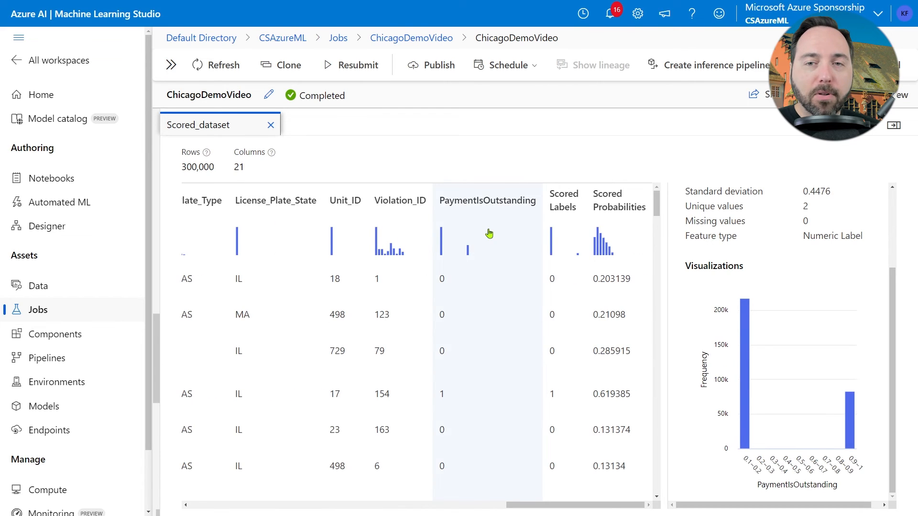
left_click(556, 231)
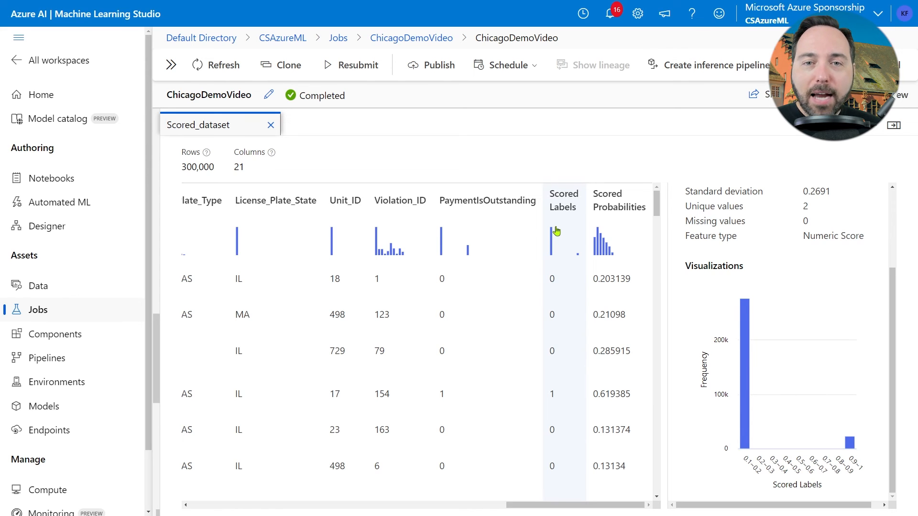
left_click(606, 238)
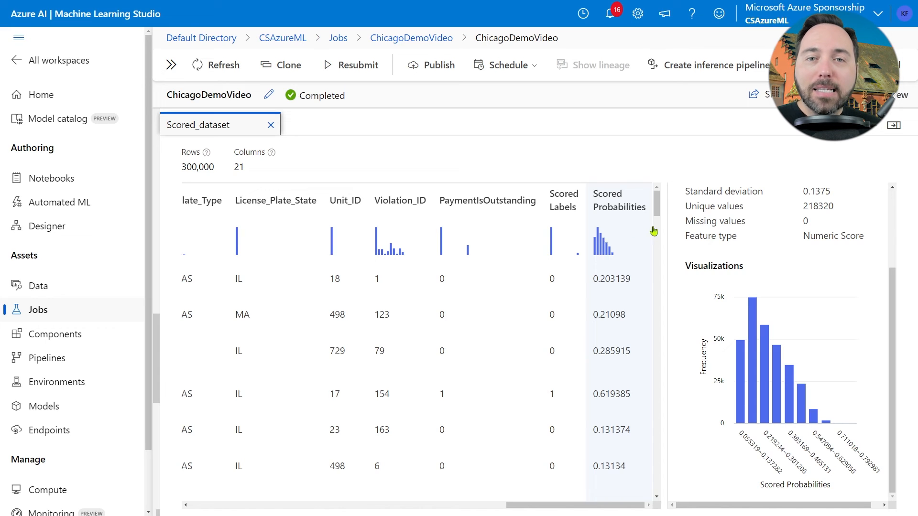
left_click(899, 129)
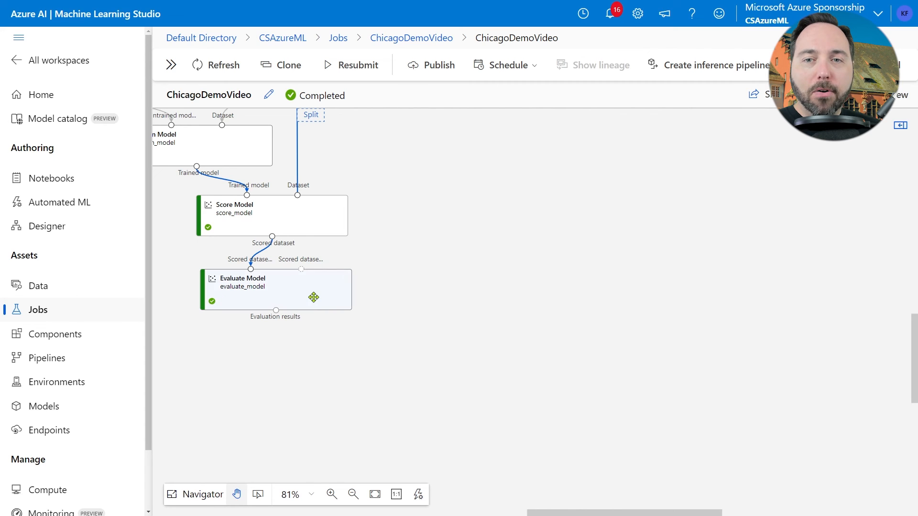
- Preview Evaluate Model's evaluation results and set the classification threshold to 0.28 to examine the metrics and confusion matrix
right_click(313, 297)
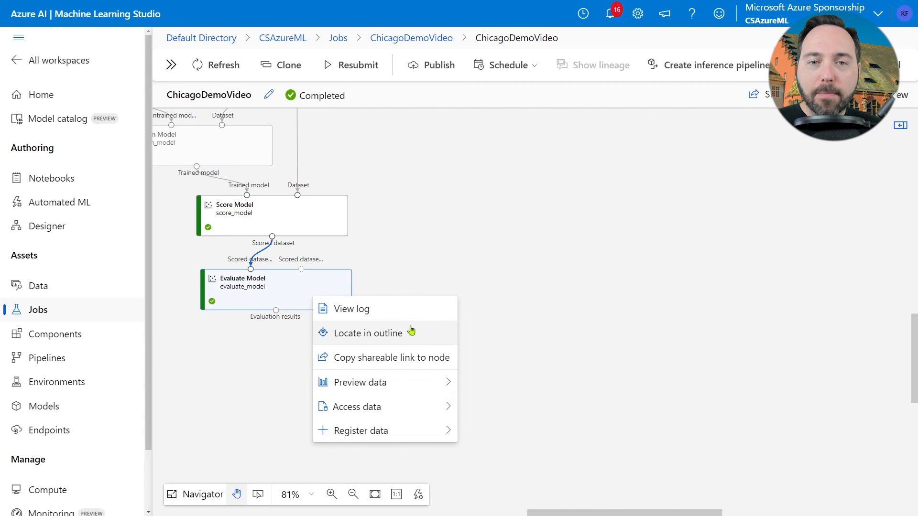
mouse_move(423, 379)
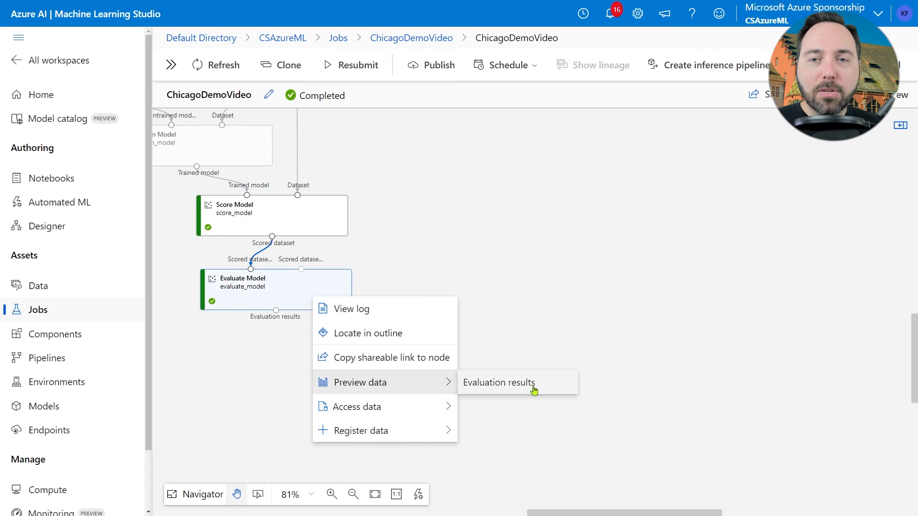
left_click(559, 390)
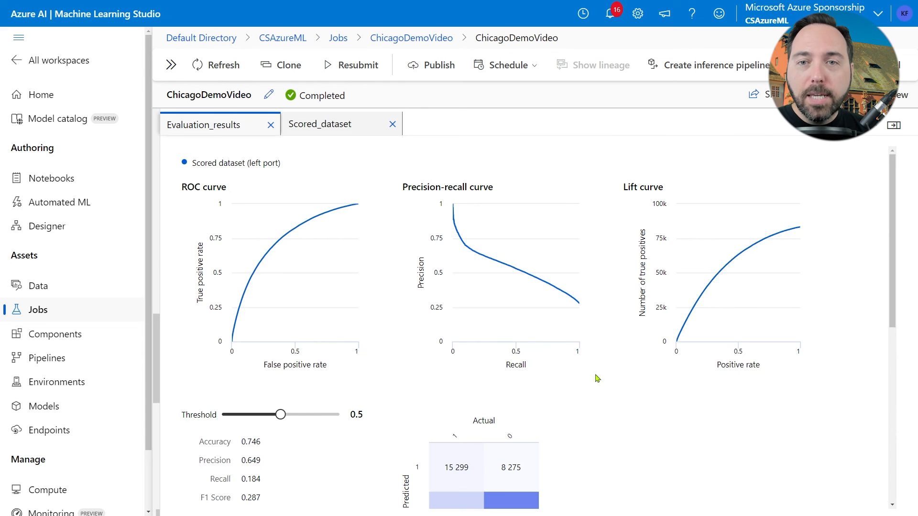
scroll(597, 378, "down", 4)
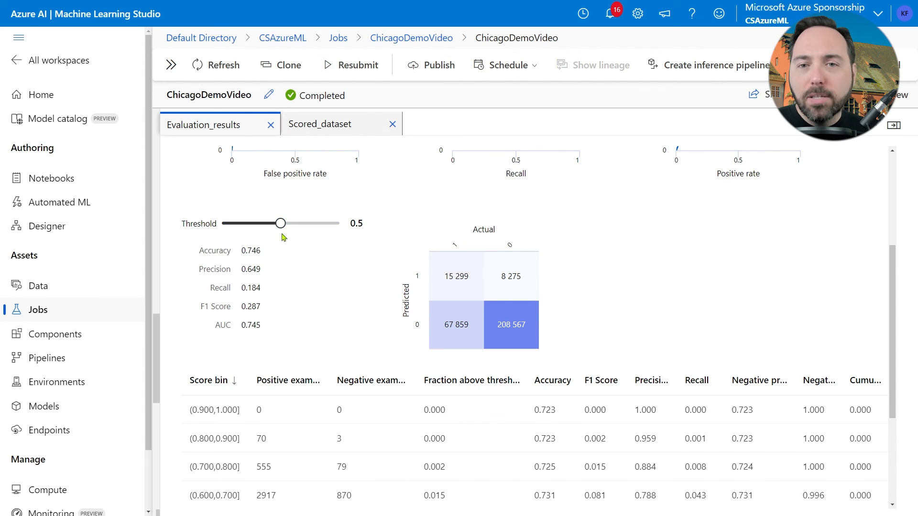
left_click_drag(278, 225, 256, 227)
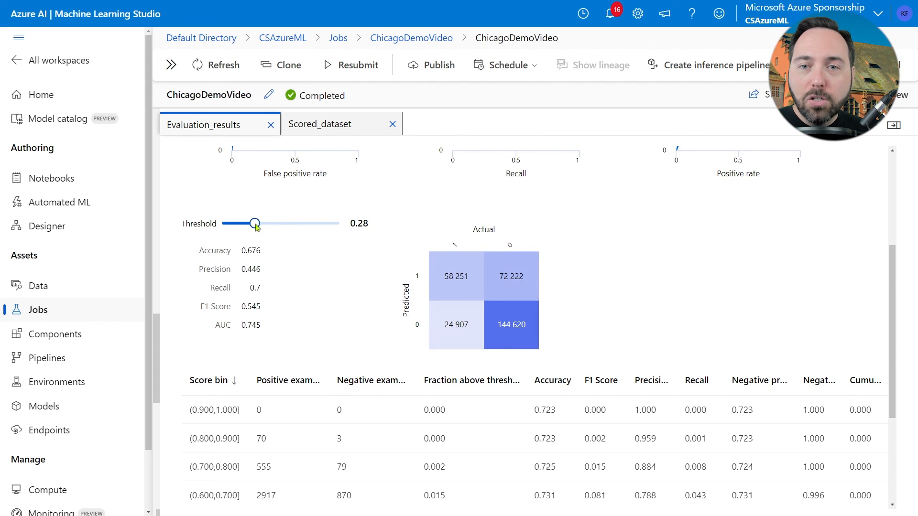